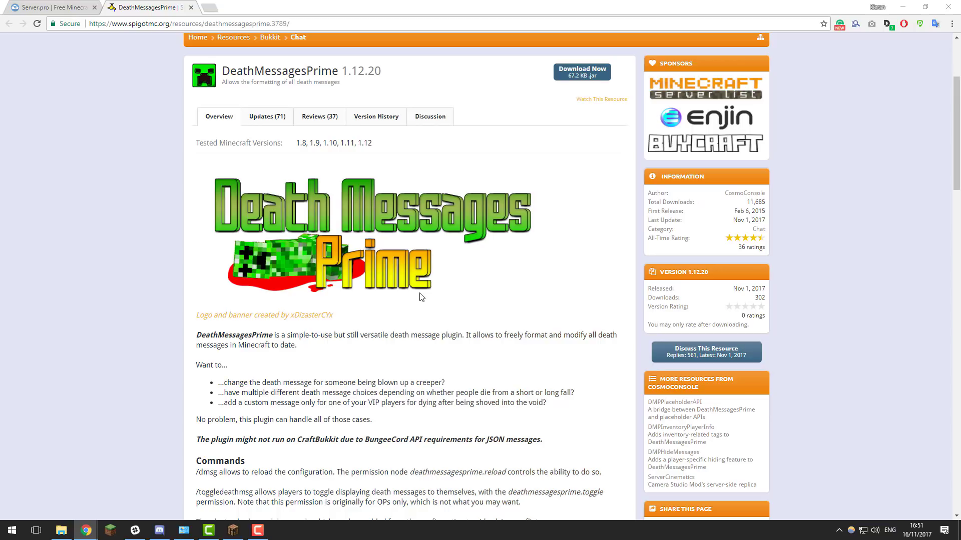
- Switch to the Server.pro control panel and search the Spigot plugins for deathmessagesprime
{"action": "key", "text": "ctrl+Tab"}
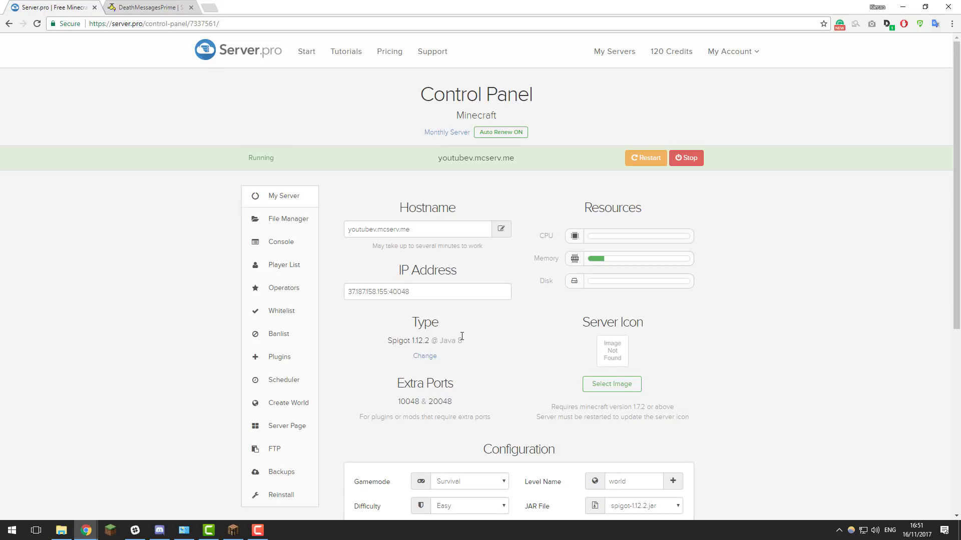
{"action": "left_click", "coordinate": [288, 360]}
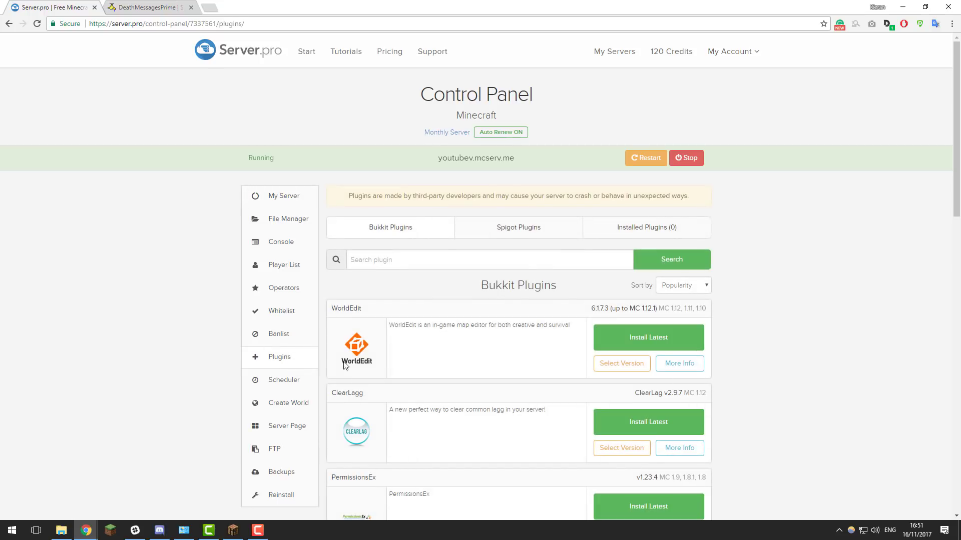
{"action": "left_click", "coordinate": [543, 241]}
{"action": "left_click", "coordinate": [506, 260]}
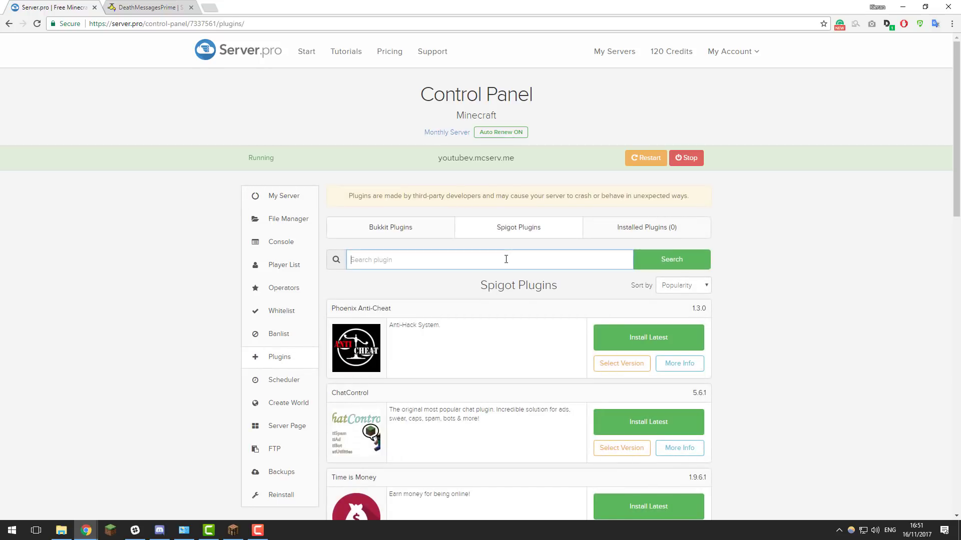
{"action": "type", "text": "deathmessagesprime"}
{"action": "key", "text": "Return"}
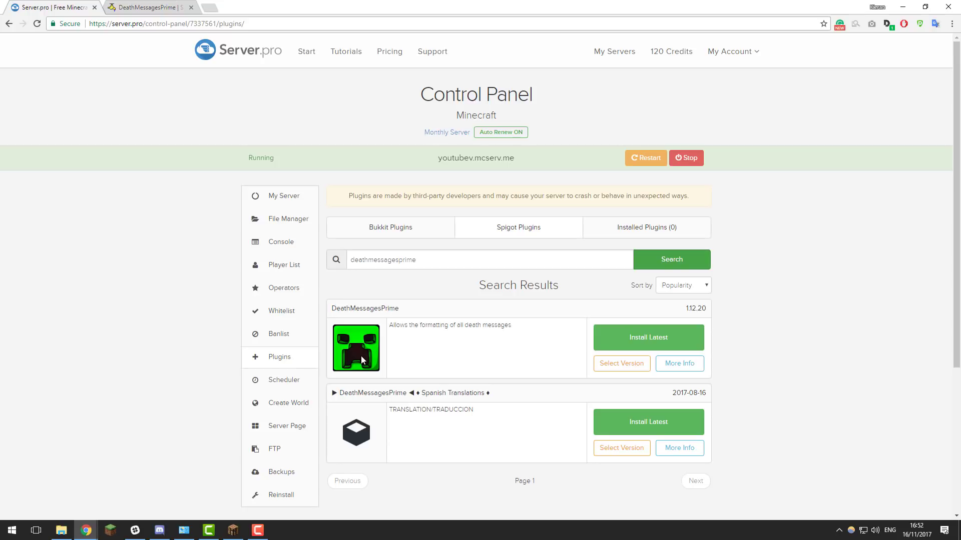
- Install the latest version of DeathMessagesPrime and restart the server
{"action": "left_click", "coordinate": [654, 338]}
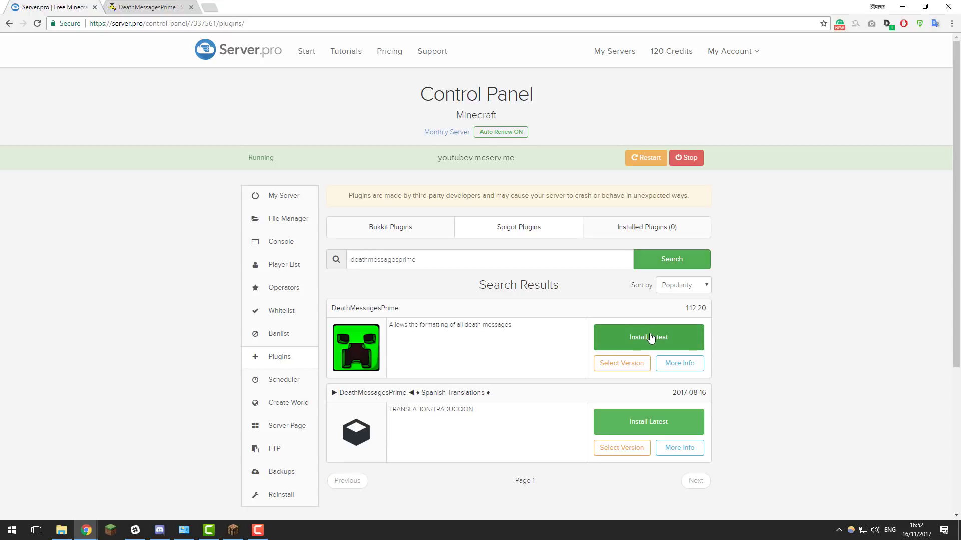
{"action": "left_click", "coordinate": [631, 158]}
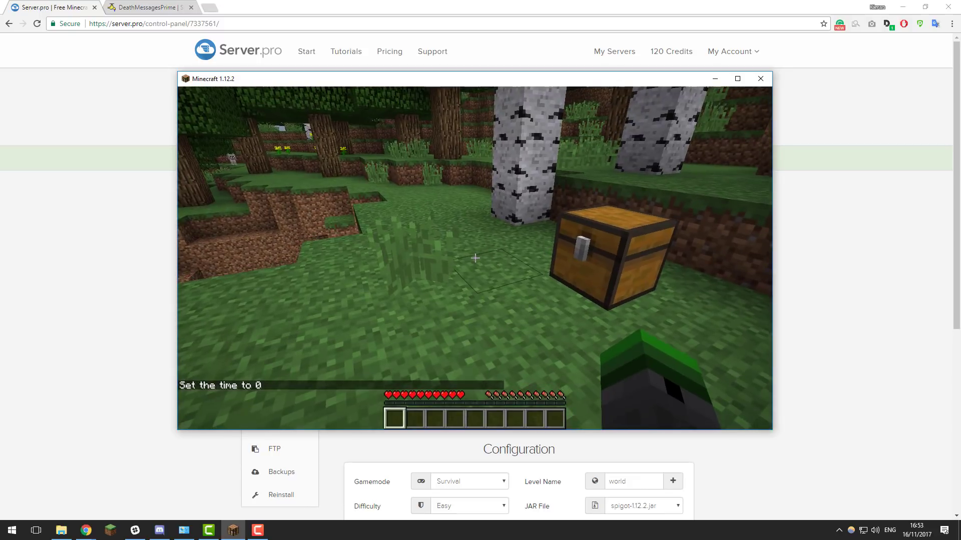
- In Minecraft, take one TNT and one lever from the chest into the first two hotbar slots
{"action": "right_click", "coordinate": [475, 258]}
{"action": "left_click", "coordinate": [421, 199]}
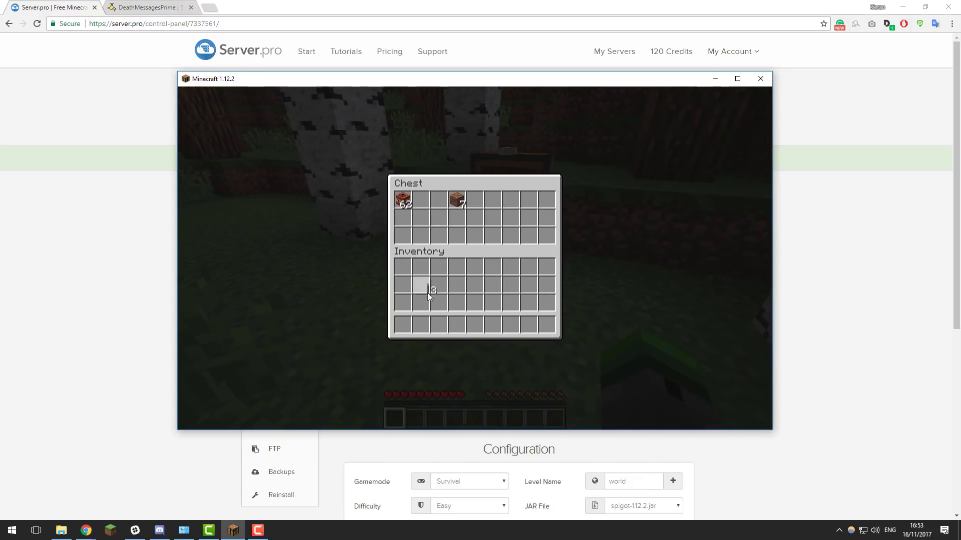
{"action": "right_click", "coordinate": [420, 323]}
{"action": "left_click", "coordinate": [421, 200]}
{"action": "left_click", "coordinate": [403, 200]}
{"action": "right_click", "coordinate": [402, 323]}
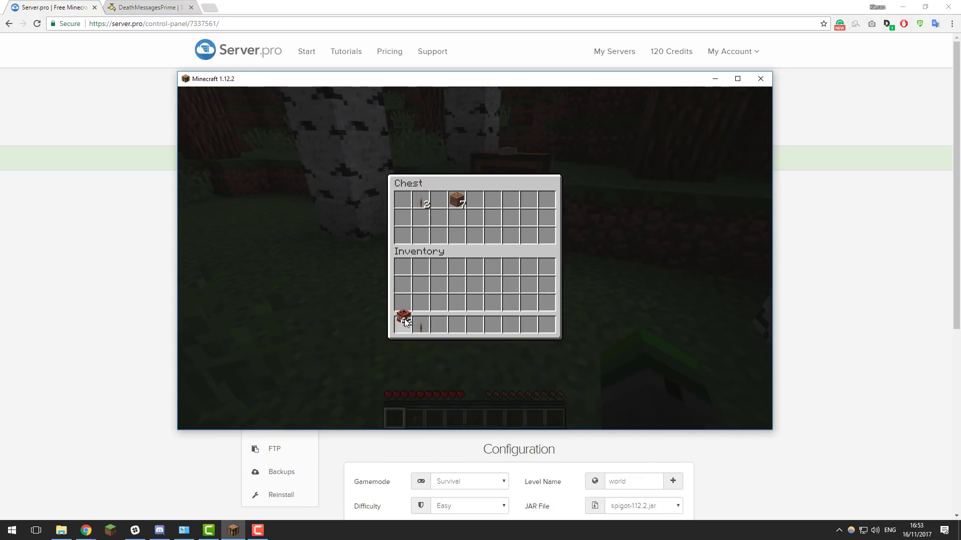
{"action": "left_click", "coordinate": [405, 200]}
{"action": "key", "text": "e"}
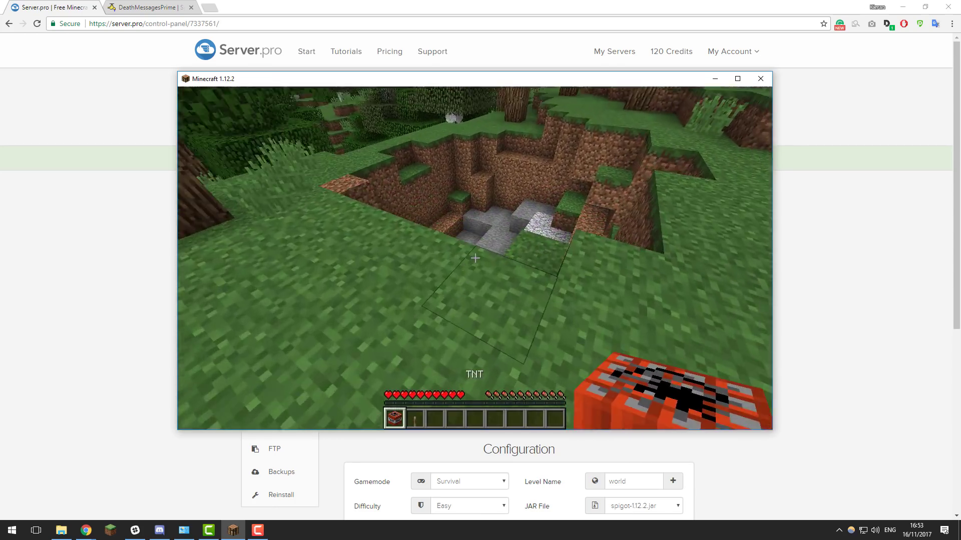
- Place the TNT in the crater, detonate it with the lever at close range, and respawn after dying
{"action": "right_click", "coordinate": [475, 258]}
{"action": "key", "text": "2"}
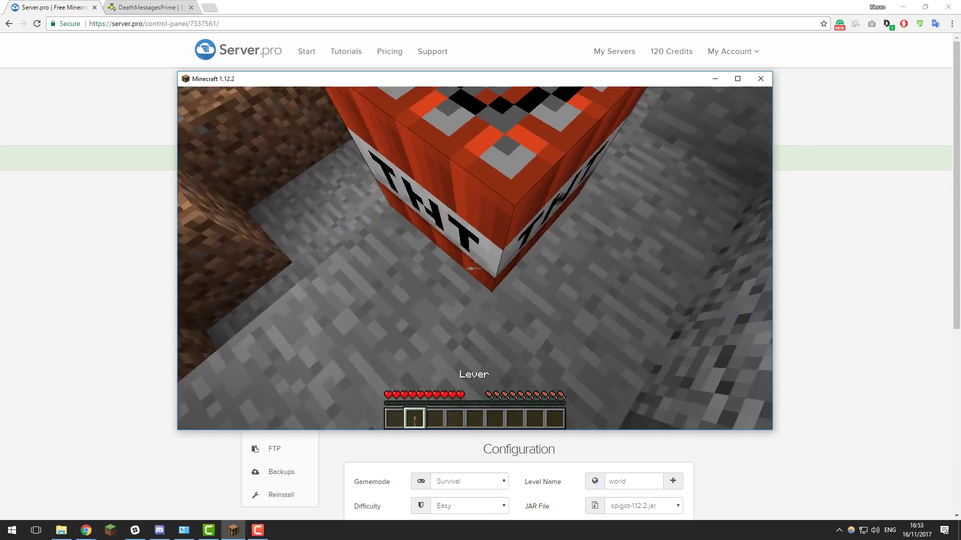
{"action": "right_click", "coordinate": [474, 258]}
{"action": "right_click", "coordinate": [475, 258]}
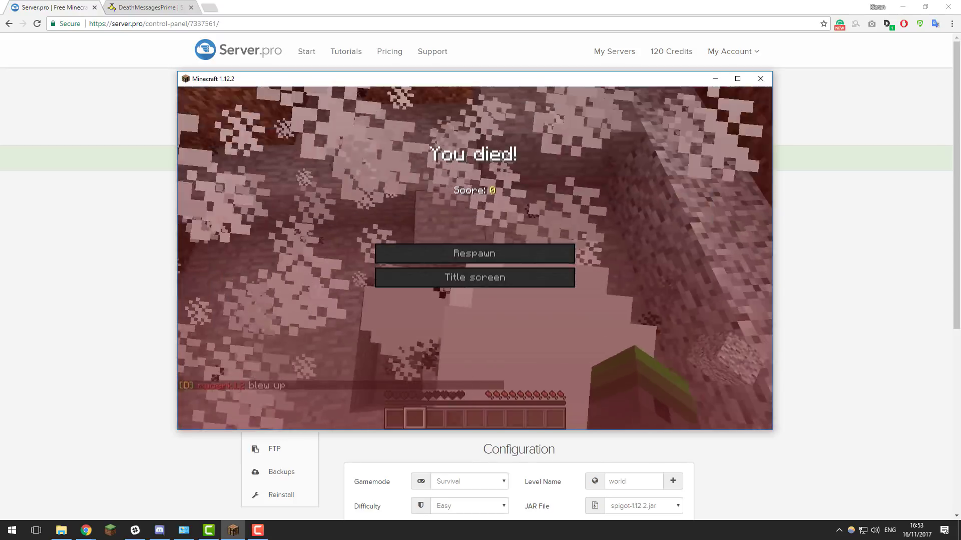
{"action": "left_click", "coordinate": [478, 250]}
{"action": "key", "text": "2"}
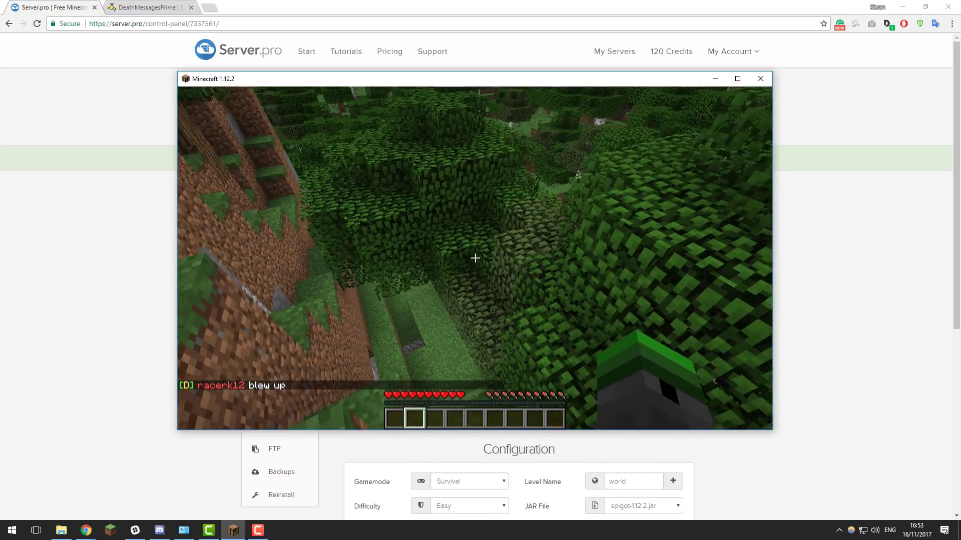
- Examine the plugin's death message in the game chat history
{"action": "key", "text": "t"}
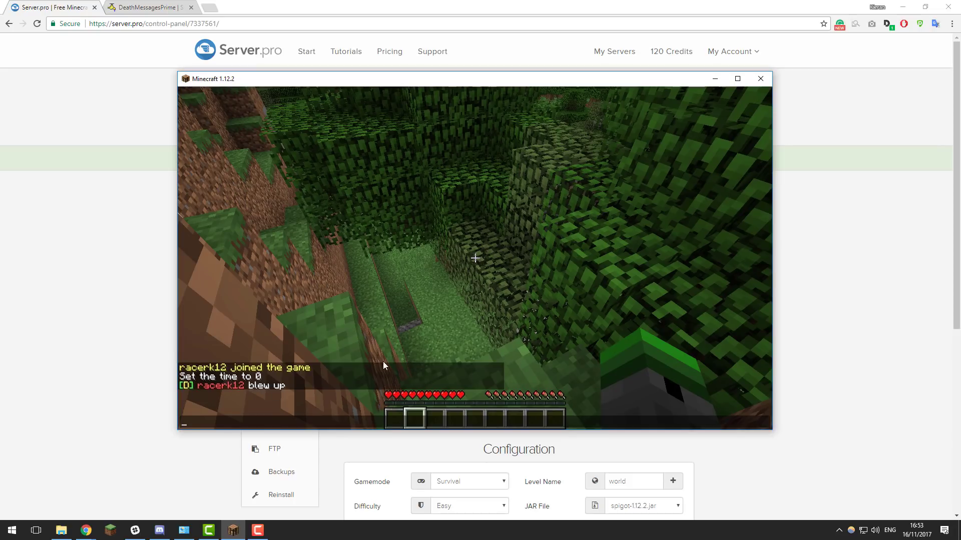
{"action": "key", "text": "Escape"}
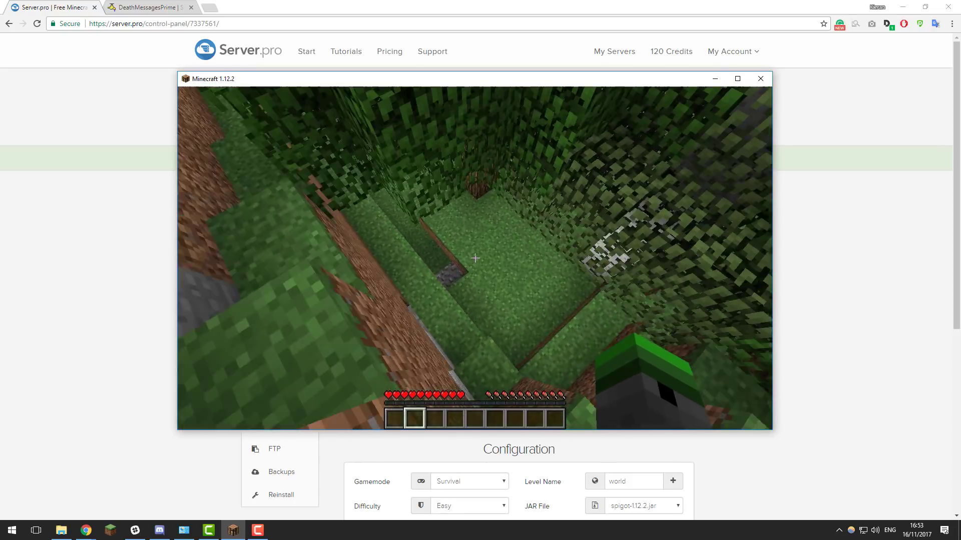
{"action": "key", "text": "w"}
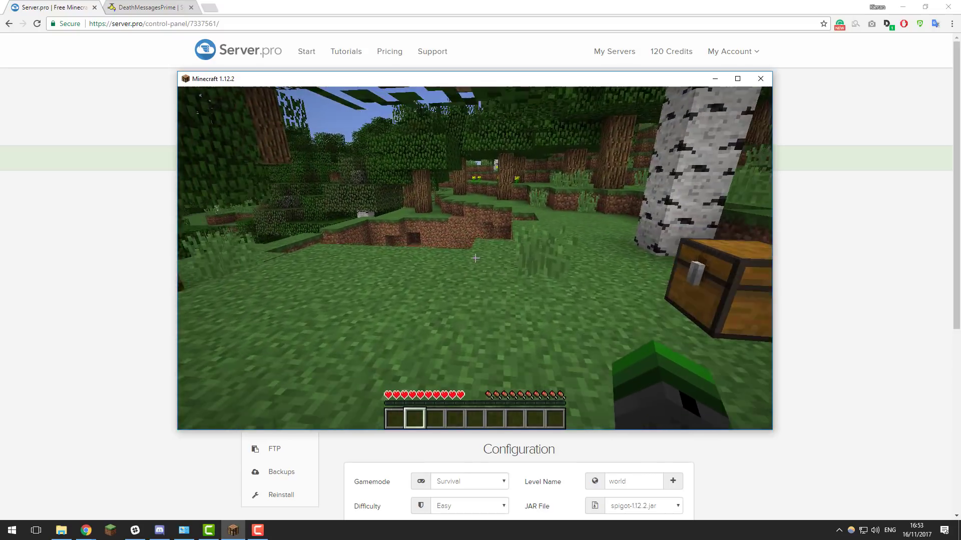
{"action": "key", "text": "w"}
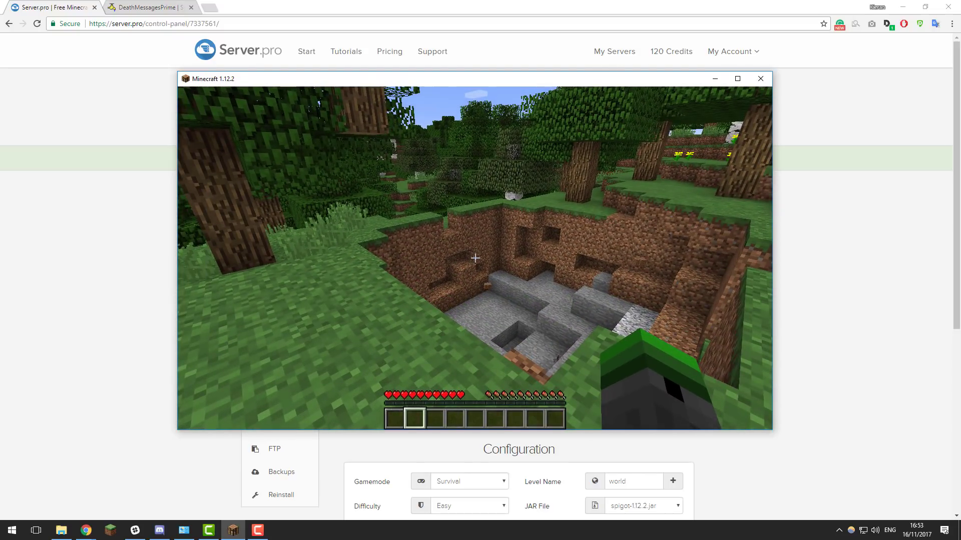
{"action": "key", "text": "t"}
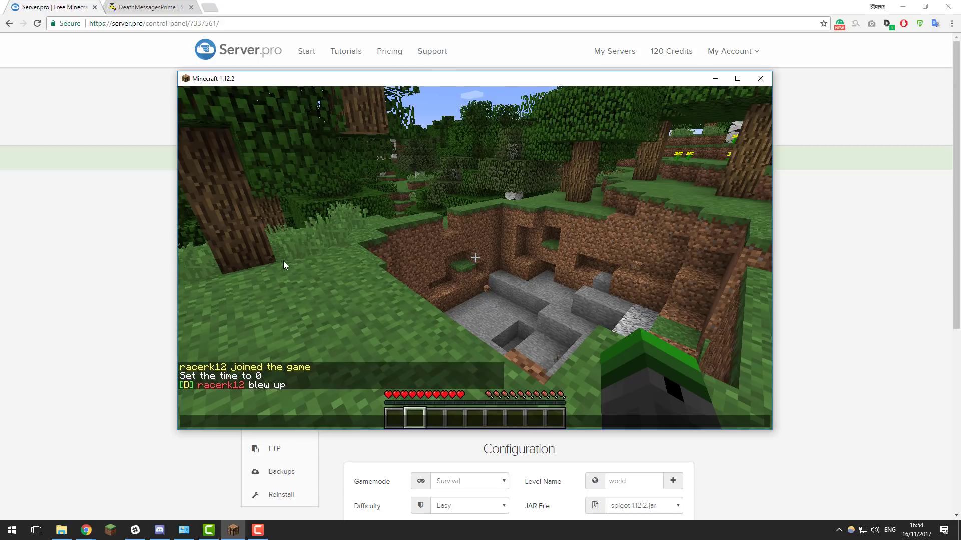
- Return to the Server.pro control panel and open plugins/DeathMessagesPrime/config.yml for editing in the server's file manager
{"action": "left_click", "coordinate": [171, 197]}
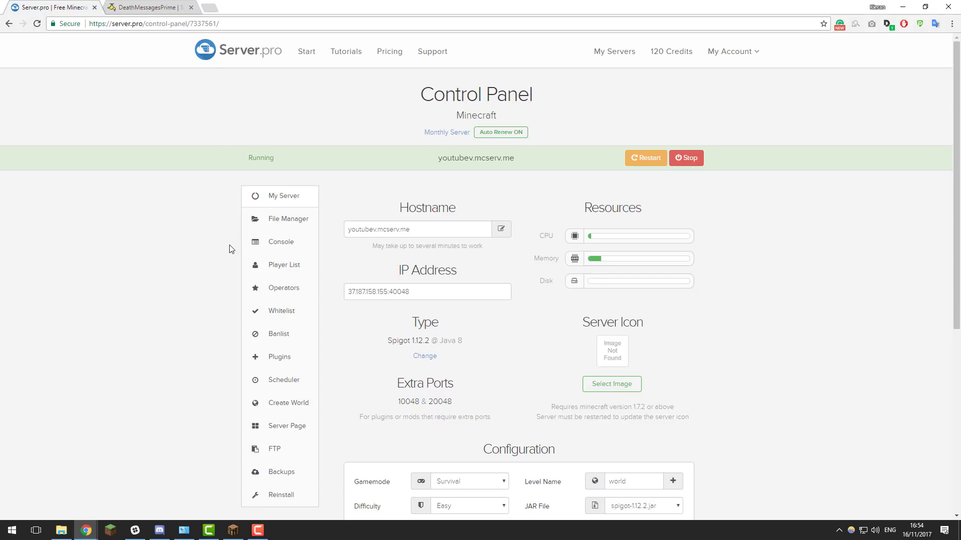
{"action": "left_click", "coordinate": [287, 220]}
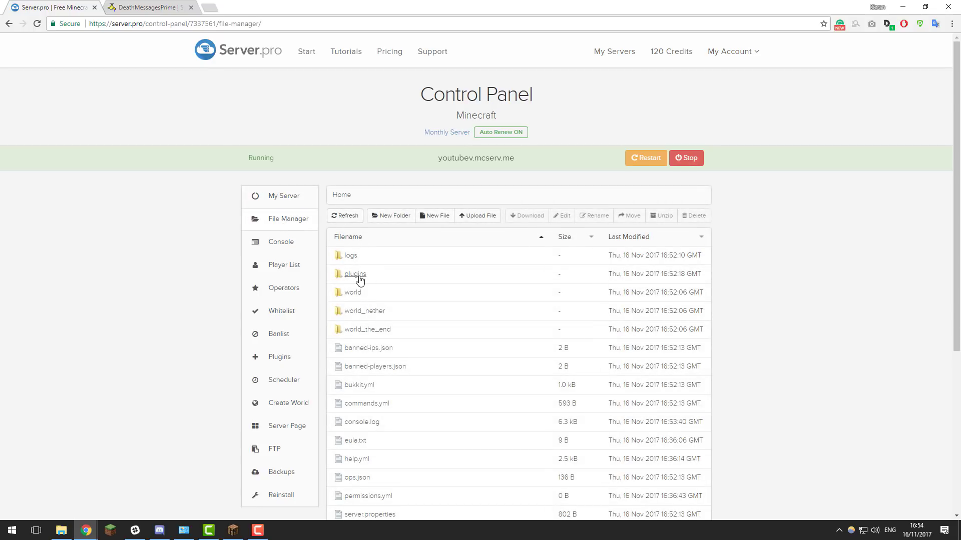
{"action": "double_click", "coordinate": [358, 275]}
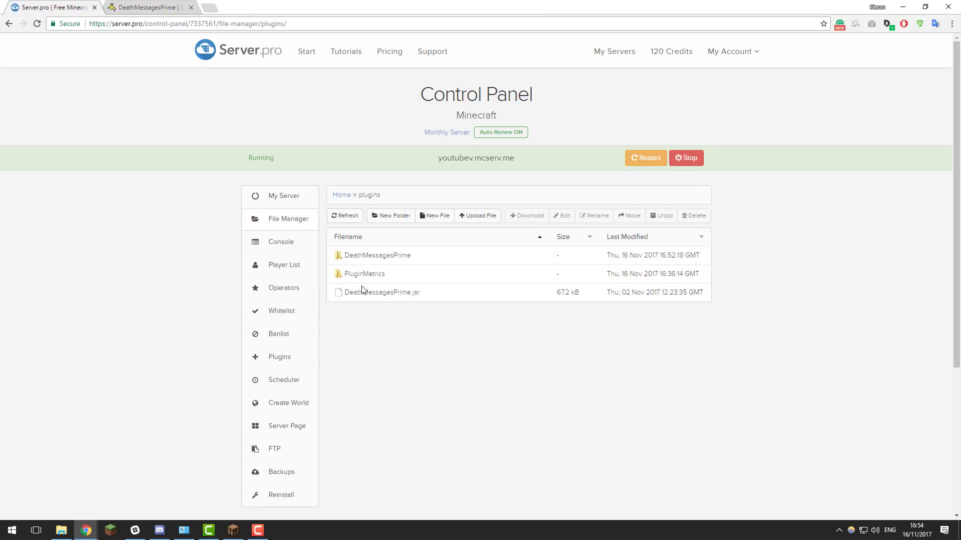
{"action": "double_click", "coordinate": [379, 258]}
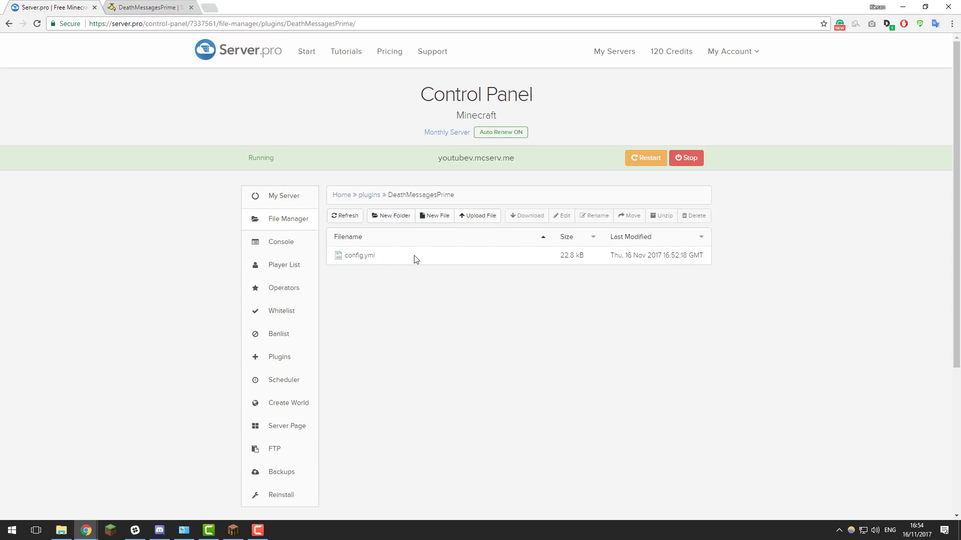
{"action": "double_click", "coordinate": [363, 256]}
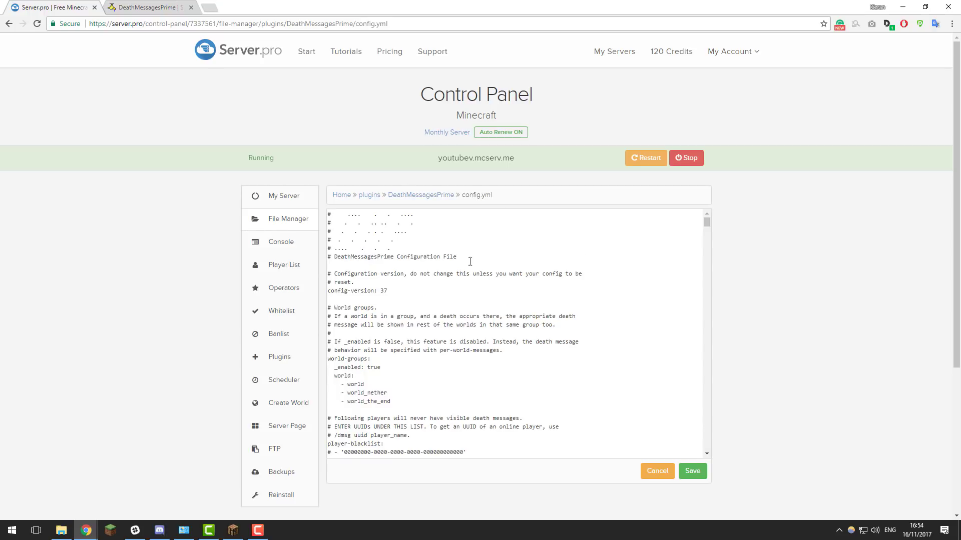
- Add a pvp group listing kitpvp and factions below the world group under world-groups in config.yml
{"action": "scroll", "coordinate": [467, 280], "scroll_direction": "down", "scroll_amount": 2}
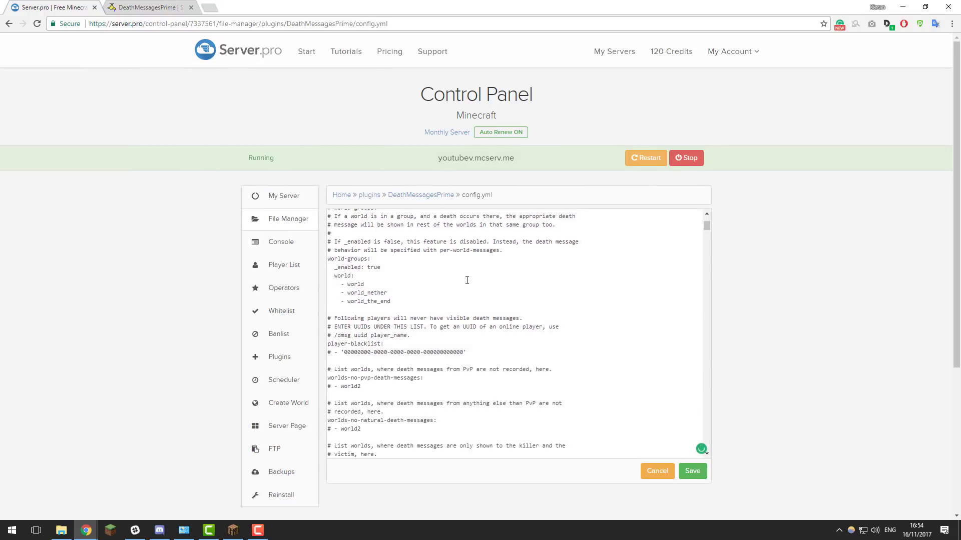
{"action": "scroll", "coordinate": [484, 343], "scroll_direction": "up", "scroll_amount": 2}
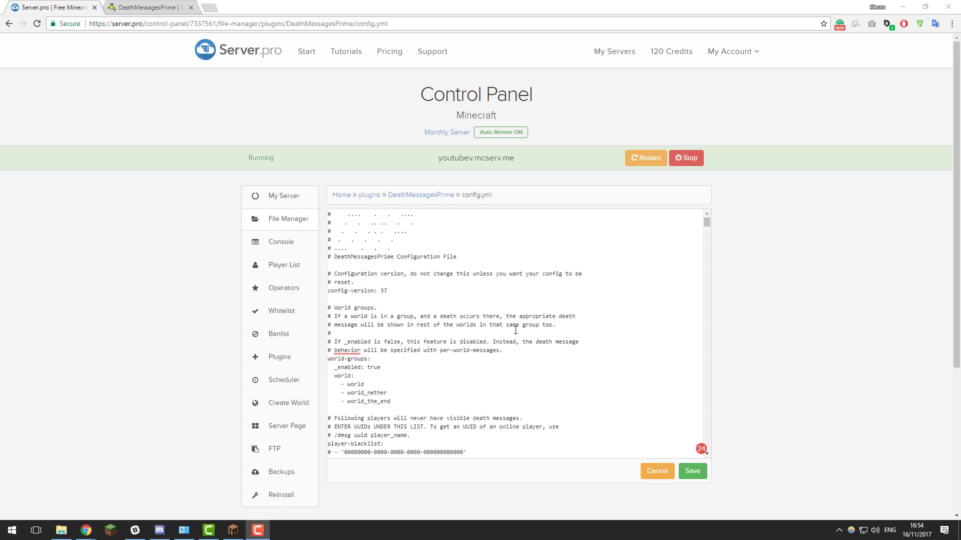
{"action": "scroll", "coordinate": [514, 331], "scroll_direction": "down", "scroll_amount": 1}
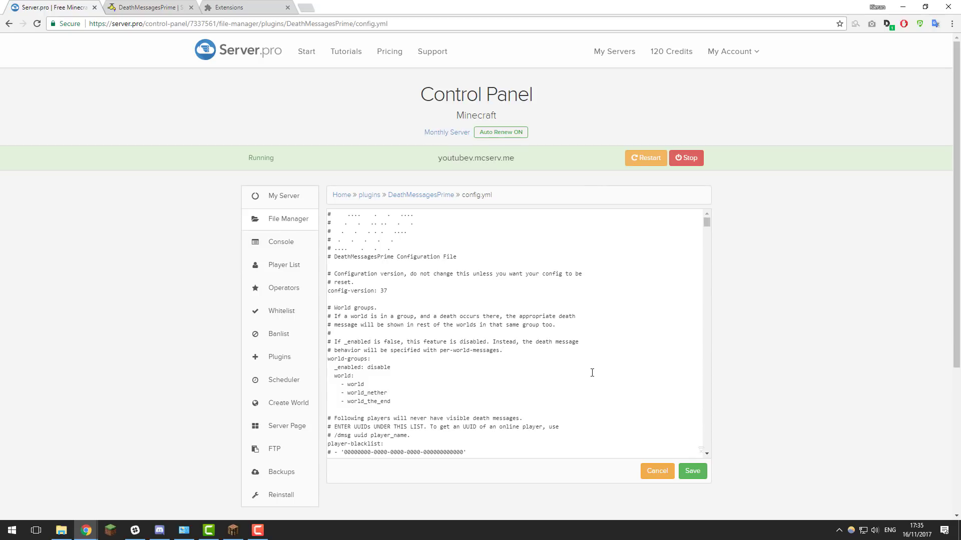
{"action": "scroll", "coordinate": [592, 373], "scroll_direction": "down", "scroll_amount": 2}
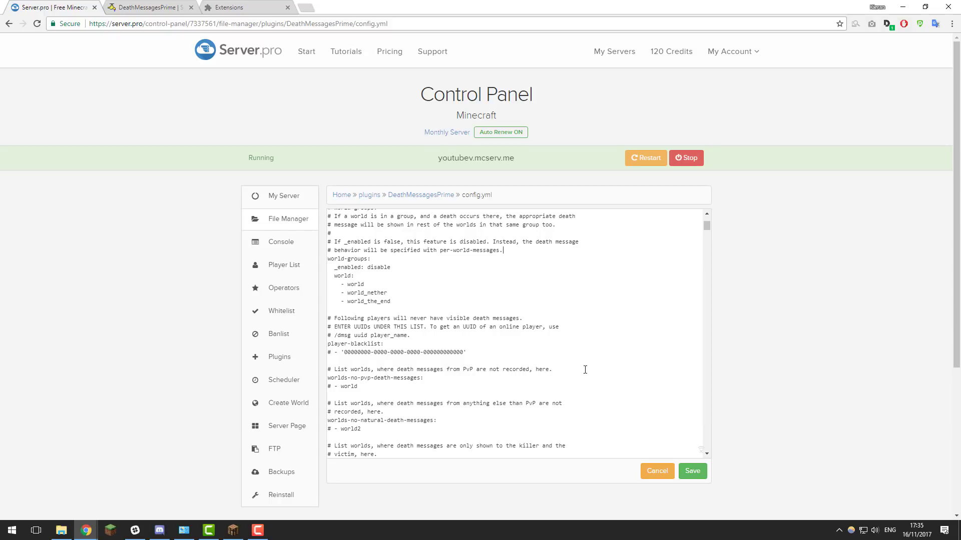
{"action": "scroll", "coordinate": [537, 379], "scroll_direction": "up", "scroll_amount": 2}
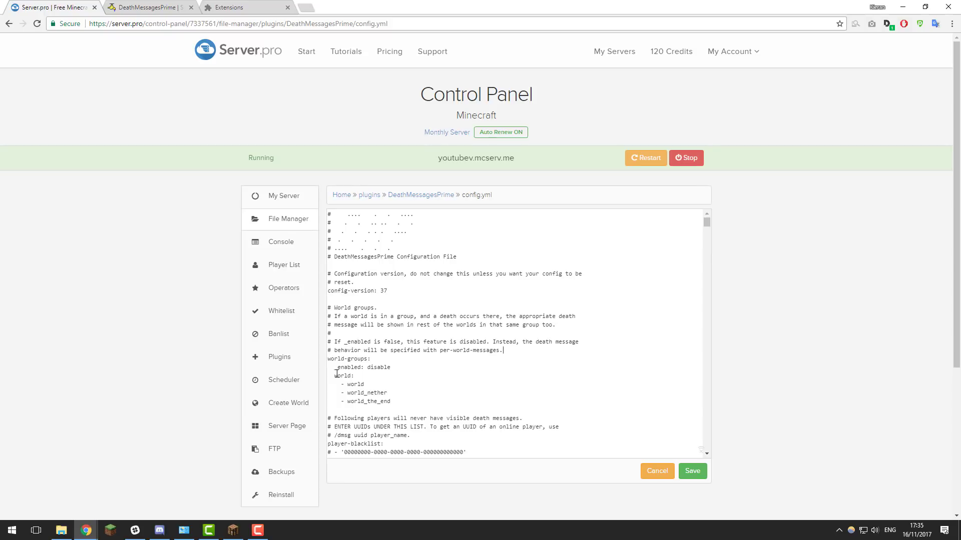
{"action": "left_click", "coordinate": [404, 397]}
{"action": "key", "text": "Return"}
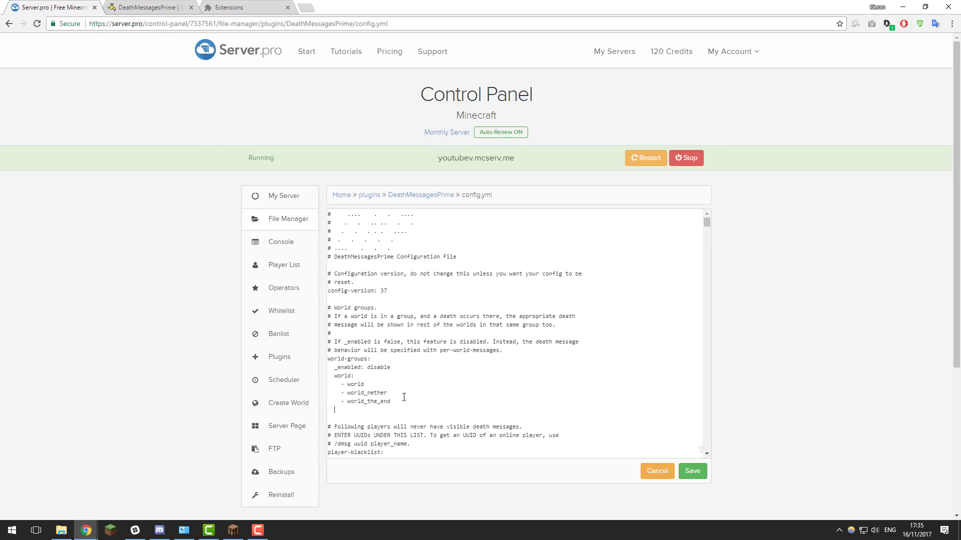
{"action": "type", "text": "pvp:"}
{"action": "key", "text": "Return"}
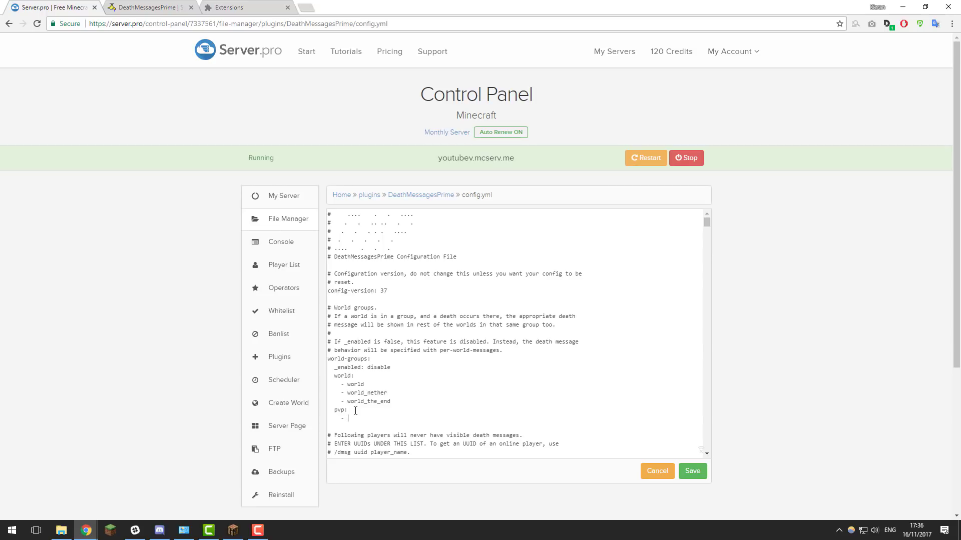
{"action": "type", "text": "kitpvp"}
{"action": "key", "text": "Return"}
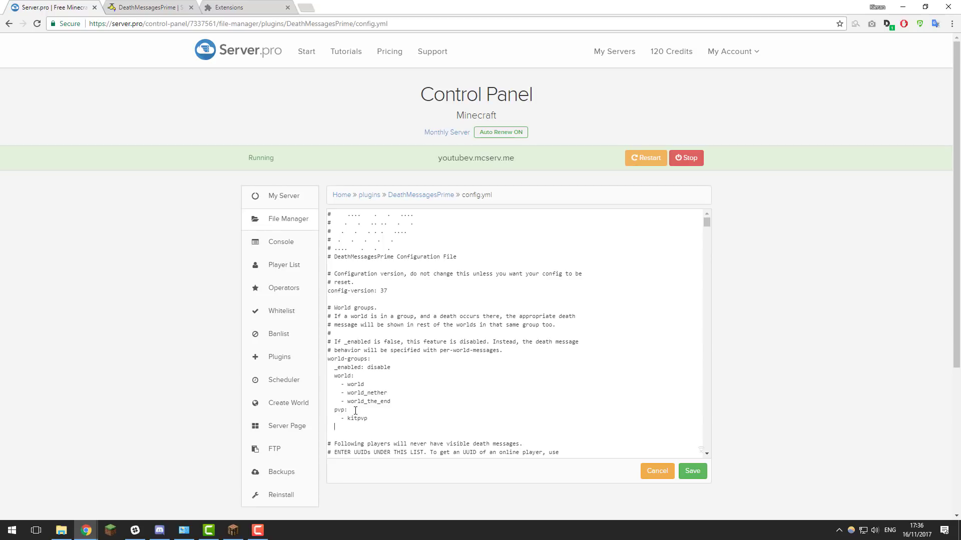
{"action": "type", "text": "- factions"}
- Set the _enabled value under world-groups to enable
{"action": "double_click", "coordinate": [376, 365]}
{"action": "type", "text": "enable"}
{"action": "key", "text": "Down"}
- Delete the added pvp group from world-groups and set _enabled to disable
{"action": "left_click_drag", "start_coordinate": [378, 426], "coordinate": [319, 414]}
{"action": "key", "text": "BackSpace"}
{"action": "key", "text": "BackSpace"}
{"action": "double_click", "coordinate": [378, 368]}
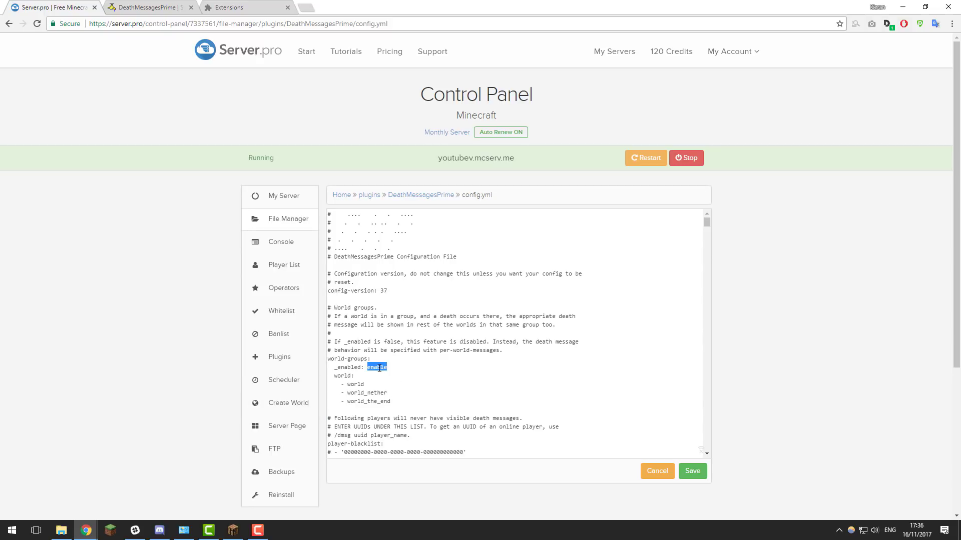
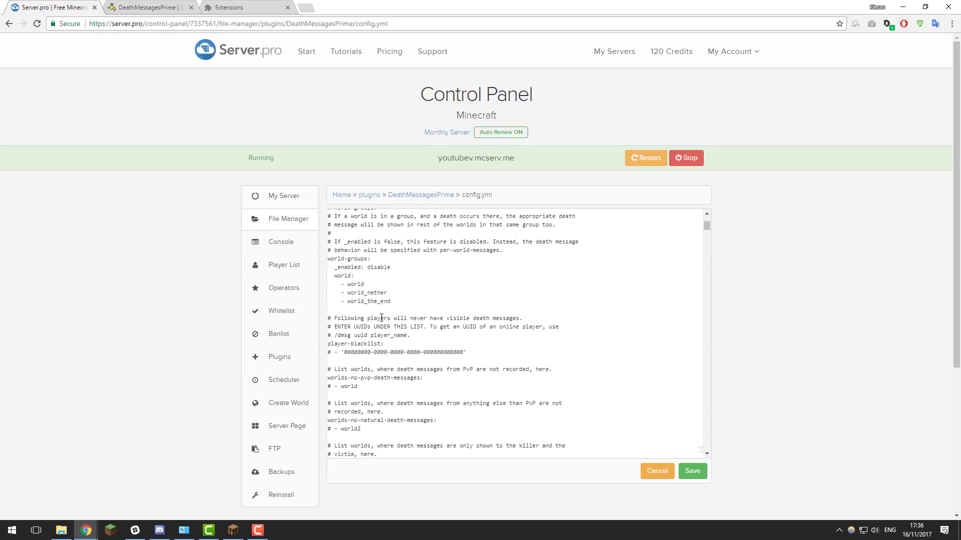
- Examine the per-world death message lists in config.yml, focusing on the worlds-no-pvp-death-messages entry
{"action": "left_click_drag", "start_coordinate": [411, 404], "coordinate": [329, 264]}
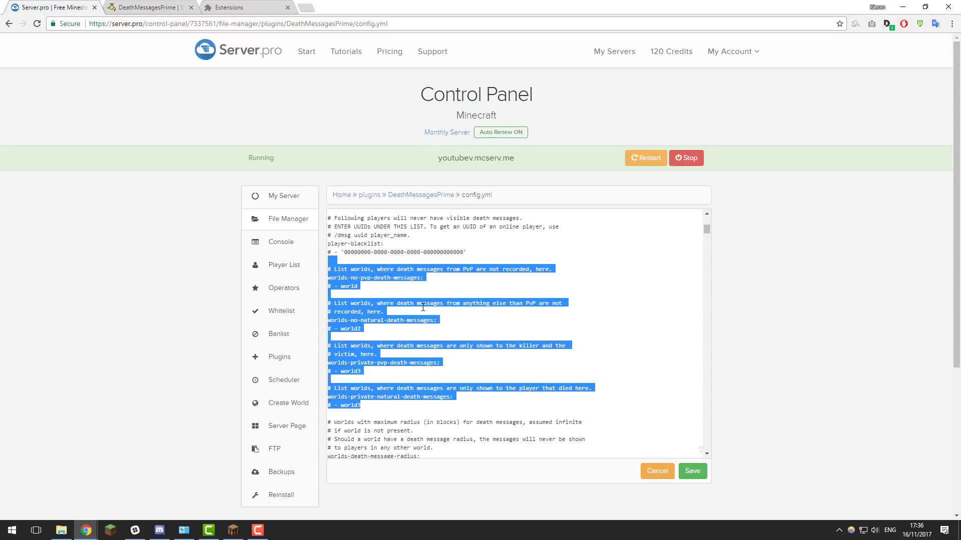
{"action": "left_click_drag", "start_coordinate": [358, 287], "coordinate": [326, 282]}
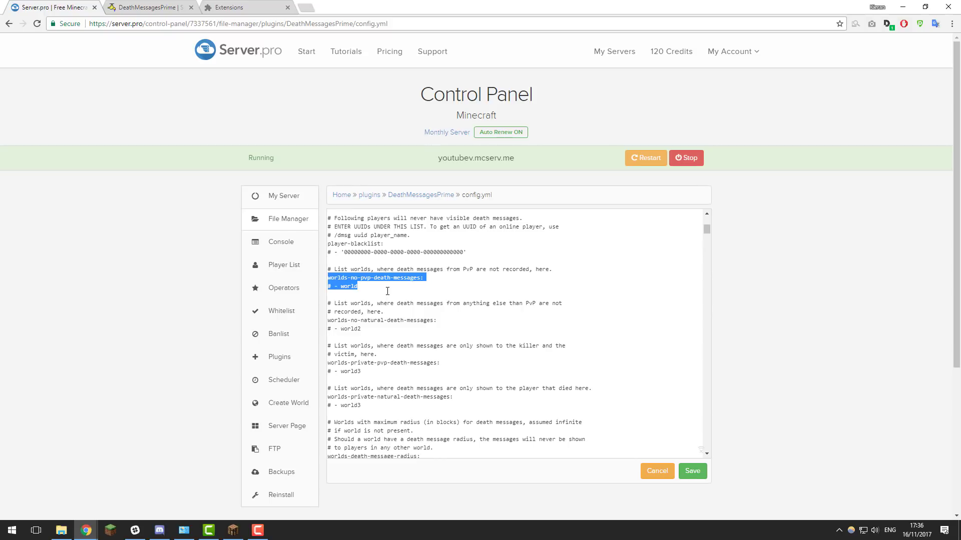
{"action": "left_click", "coordinate": [331, 287]}
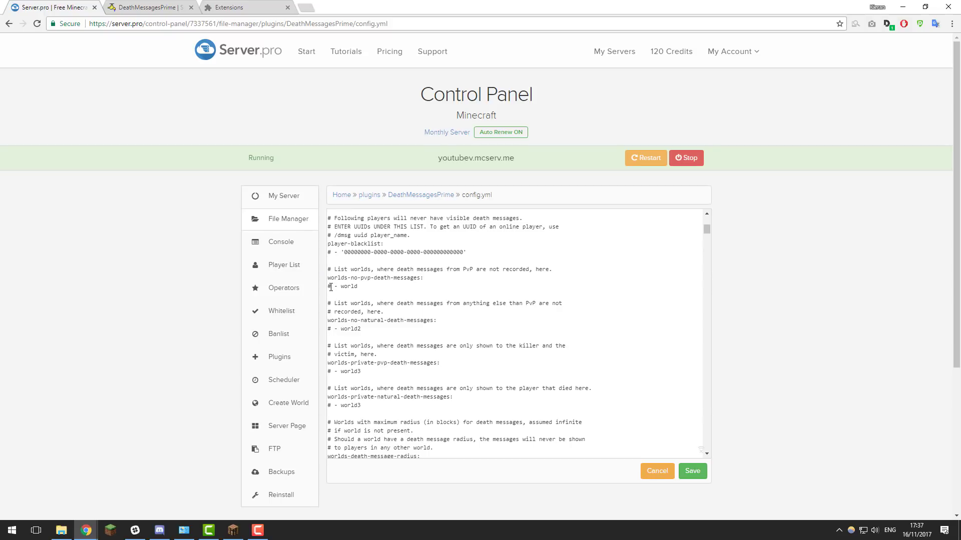
- Uncomment the example entry under worlds-no-pvp-death-messages and change its world name to pvp
{"action": "key", "text": "BackSpace"}
{"action": "double_click", "coordinate": [350, 286]}
{"action": "type", "text": "pvp"}
{"action": "key", "text": "Return"}
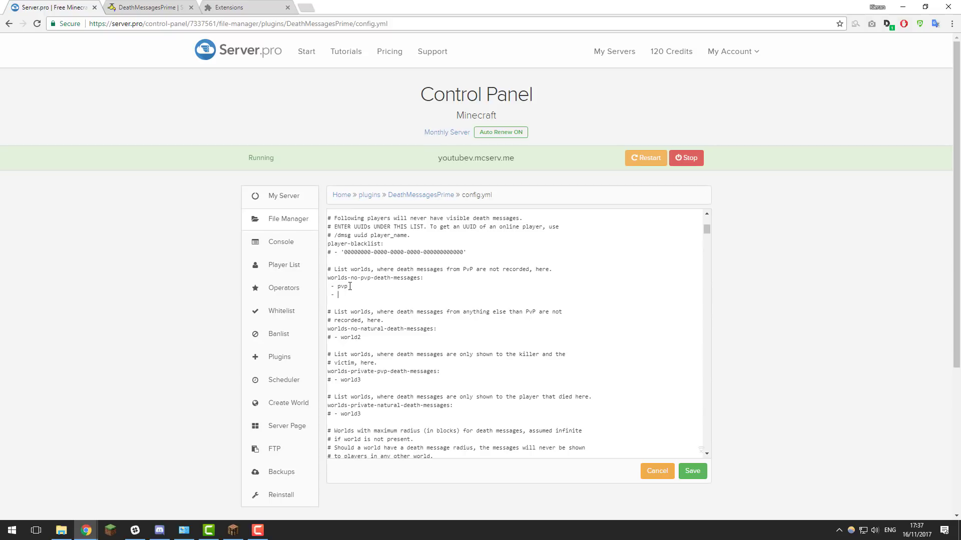
{"action": "key", "text": "BackSpace"}
{"action": "key", "text": "BackSpace"}
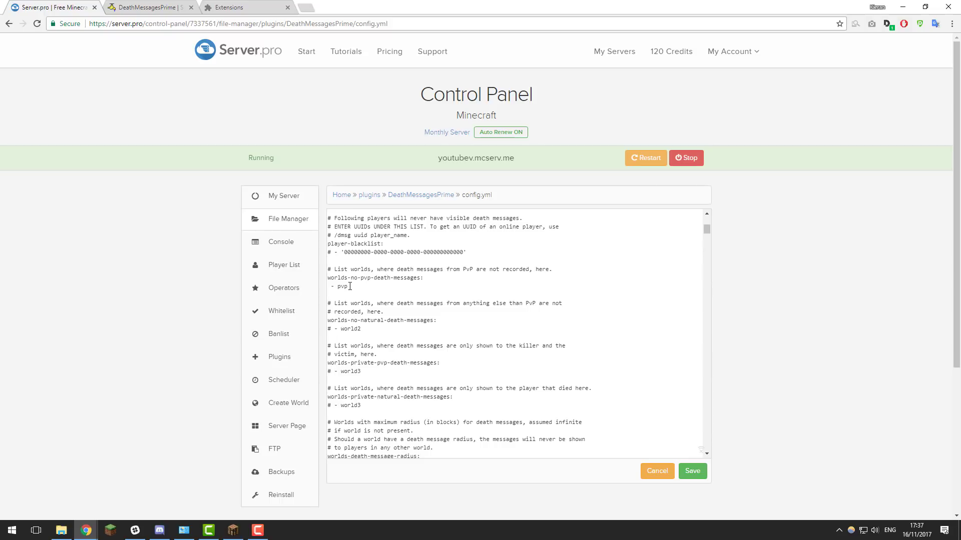
- Comment out the pvp entry under worlds-no-pvp-death-messages and review the worlds-no-natural-death-messages block
{"action": "key", "text": "Home"}
{"action": "type", "text": "#"}
{"action": "left_click_drag", "start_coordinate": [378, 331], "coordinate": [326, 304]}
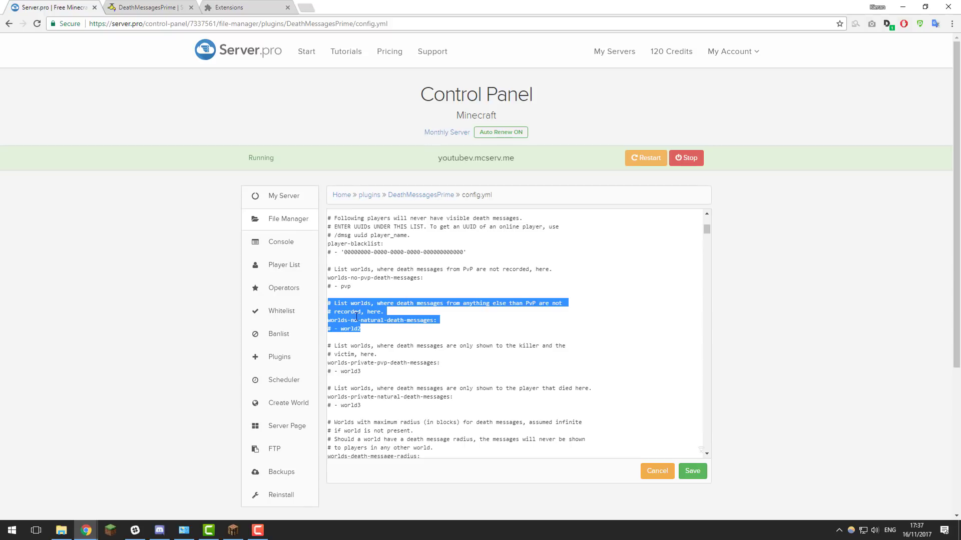
{"action": "left_click", "coordinate": [371, 376]}
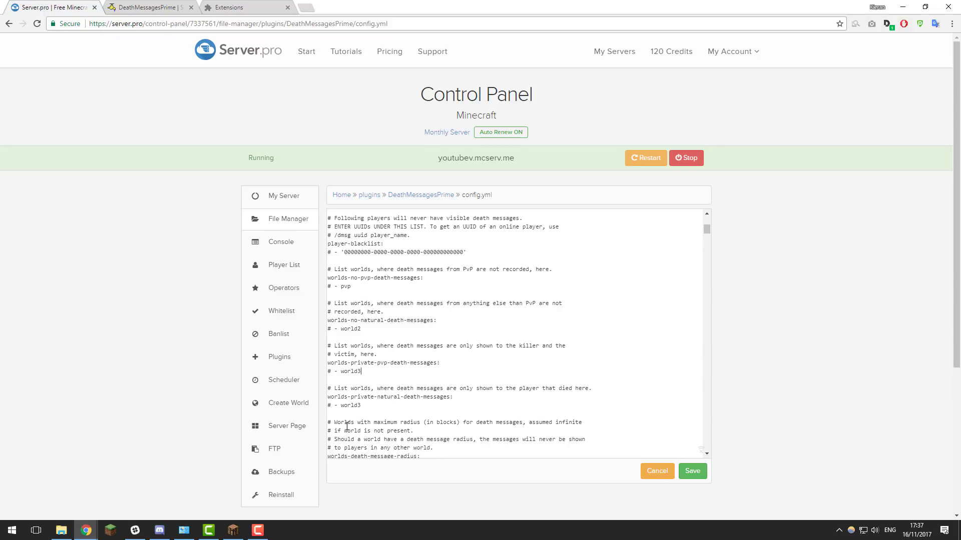
- Uncomment the world entry under worlds-death-message-radius and set its radius to 1000
{"action": "scroll", "coordinate": [350, 425], "scroll_direction": "down", "scroll_amount": 2}
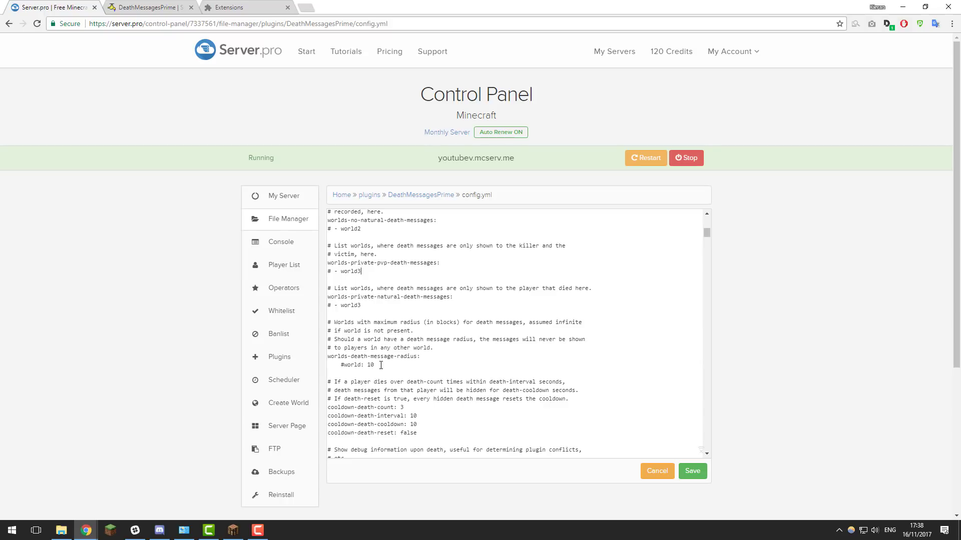
{"action": "key", "text": "Home"}
{"action": "key", "text": "Delete"}
{"action": "left_click", "coordinate": [368, 365]}
{"action": "double_click", "coordinate": [367, 366]}
{"action": "key", "text": "Delete"}
{"action": "type", "text": "1000"}
{"action": "key", "text": "Return"}
{"action": "scroll", "coordinate": [386, 365], "scroll_direction": "down", "scroll_amount": 1}
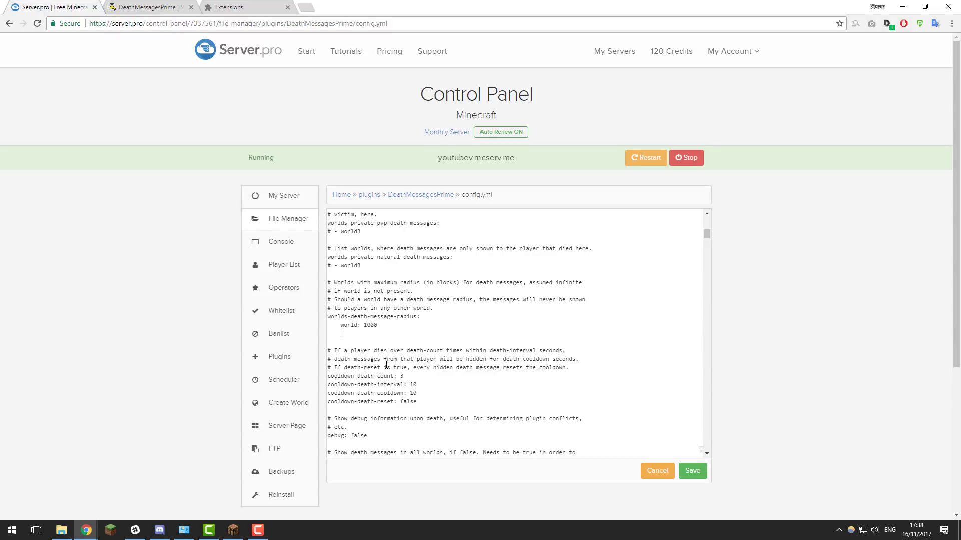
{"action": "key", "text": "BackSpace"}
- Examine the cooldown-death count, interval, cooldown and reset settings
{"action": "scroll", "coordinate": [386, 365], "scroll_direction": "down", "scroll_amount": 1}
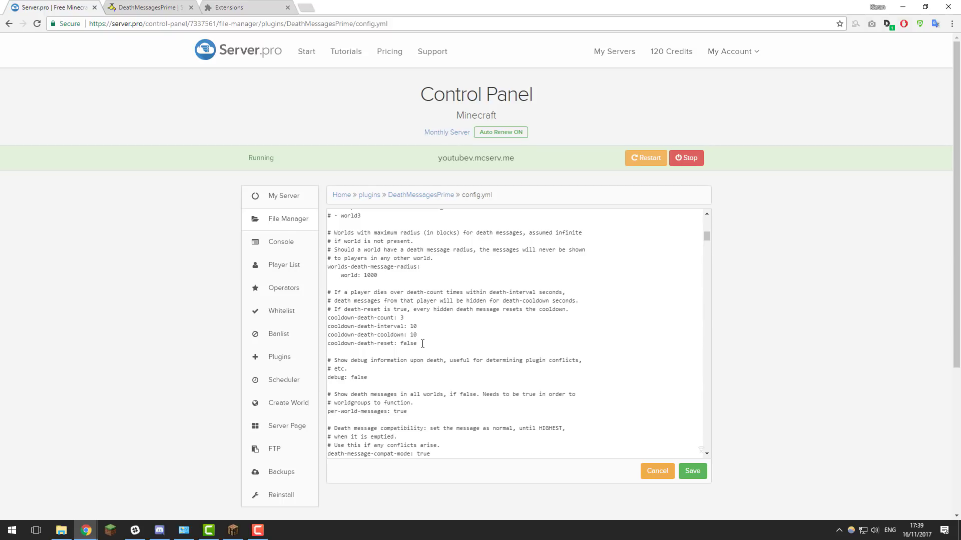
{"action": "left_click_drag", "start_coordinate": [417, 343], "coordinate": [327, 315]}
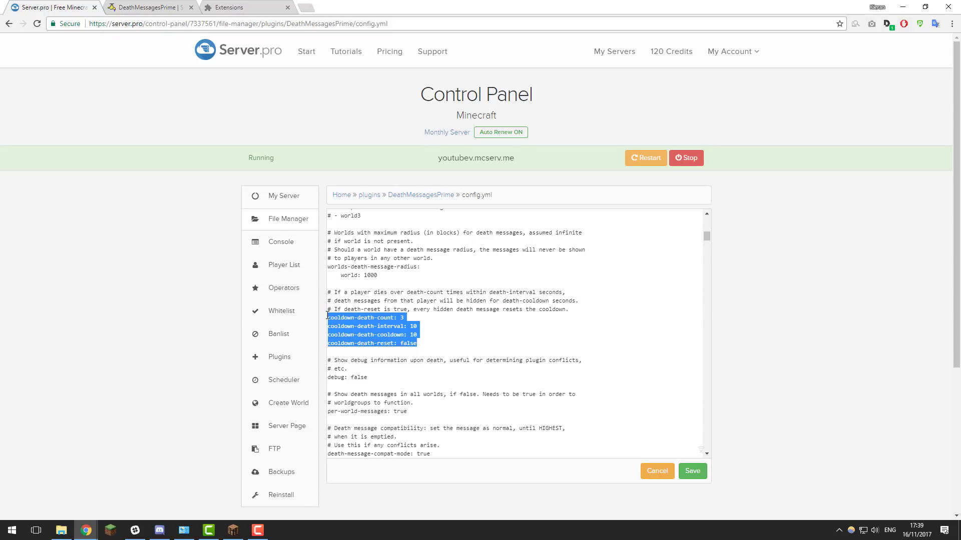
{"action": "left_click", "coordinate": [422, 326]}
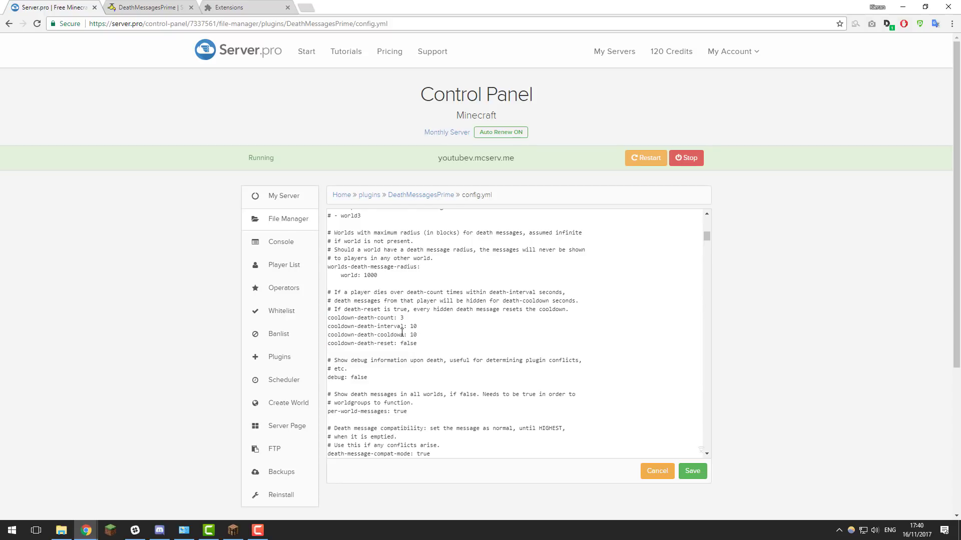
- Set death-message-conflict-broadcast to true
{"action": "scroll", "coordinate": [402, 333], "scroll_direction": "down", "scroll_amount": 4}
{"action": "left_click_drag", "start_coordinate": [467, 289], "coordinate": [327, 291]}
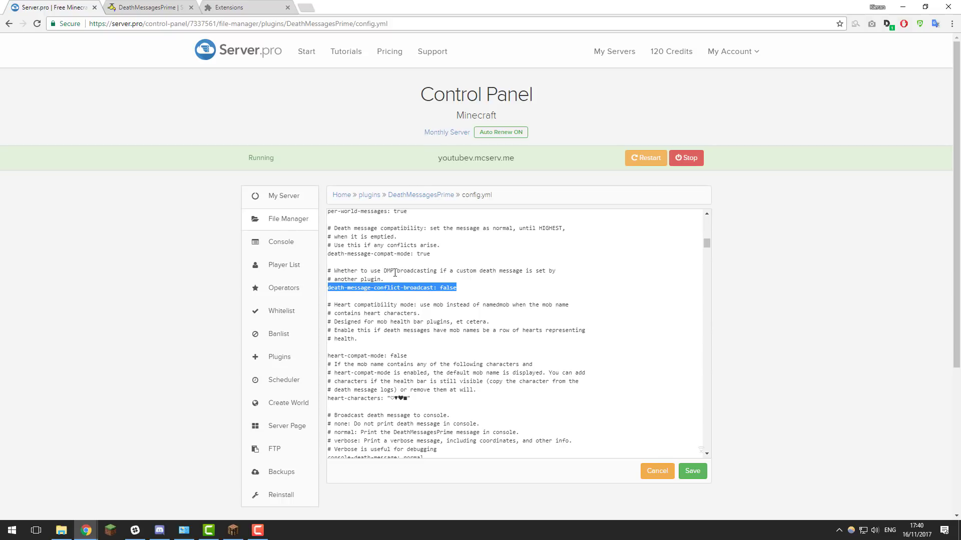
{"action": "double_click", "coordinate": [446, 286]}
{"action": "type", "text": "true"}
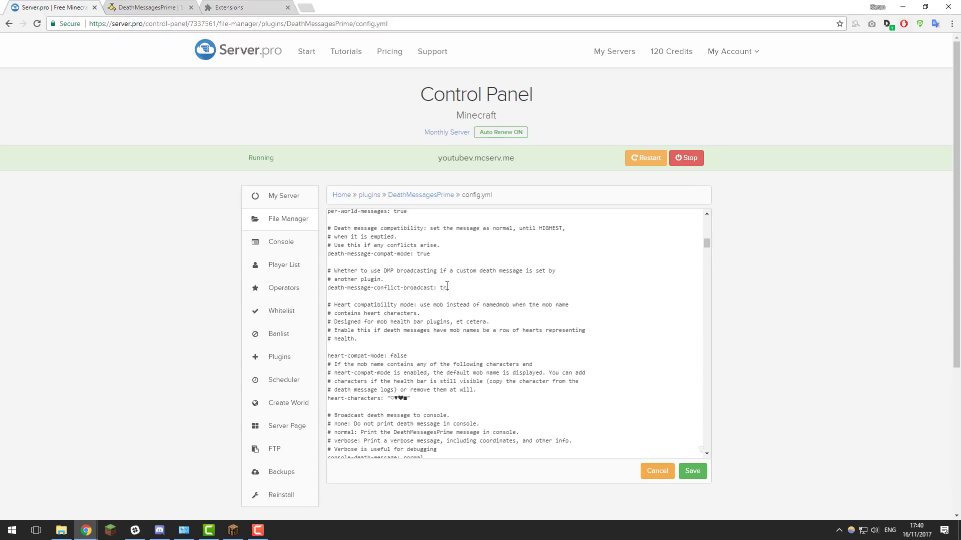
- Set death-message-conflict-broadcast back to false
{"action": "key", "text": "BackSpace"}
{"action": "key", "text": "BackSpace"}
{"action": "key", "text": "BackSpace"}
{"action": "key", "text": "BackSpace"}
{"action": "type", "text": "false"}
- Set the console-death-message option to verbose
{"action": "scroll", "coordinate": [447, 286], "scroll_direction": "down", "scroll_amount": 2}
{"action": "left_click_drag", "start_coordinate": [434, 358], "coordinate": [328, 356]}
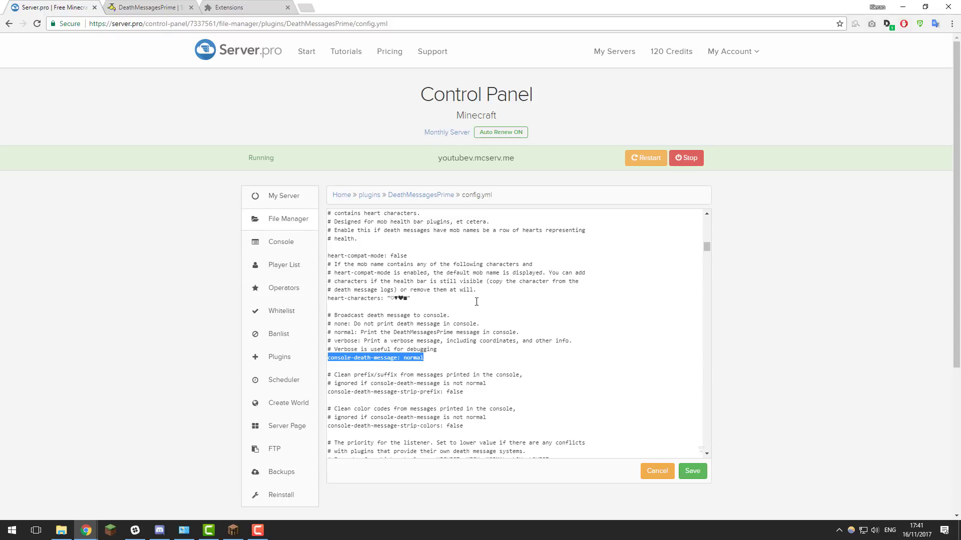
{"action": "left_click", "coordinate": [398, 341]}
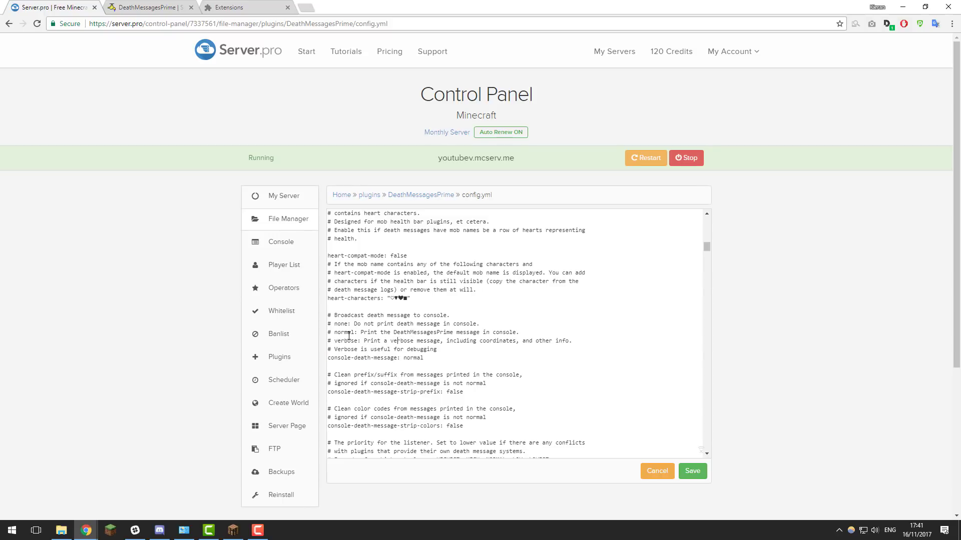
{"action": "double_click", "coordinate": [349, 341]}
{"action": "double_click", "coordinate": [417, 358]}
{"action": "type", "text": "verbose"}
- Replace the verbose value of console-death-message with "no"
{"action": "double_click", "coordinate": [420, 354]}
{"action": "type", "text": "no"}
- Replace the letter D in the general death-messages prefix with "Server Pro Death Messages", keeping the colour codes and brackets
{"action": "scroll", "coordinate": [420, 353], "scroll_direction": "down", "scroll_amount": 15}
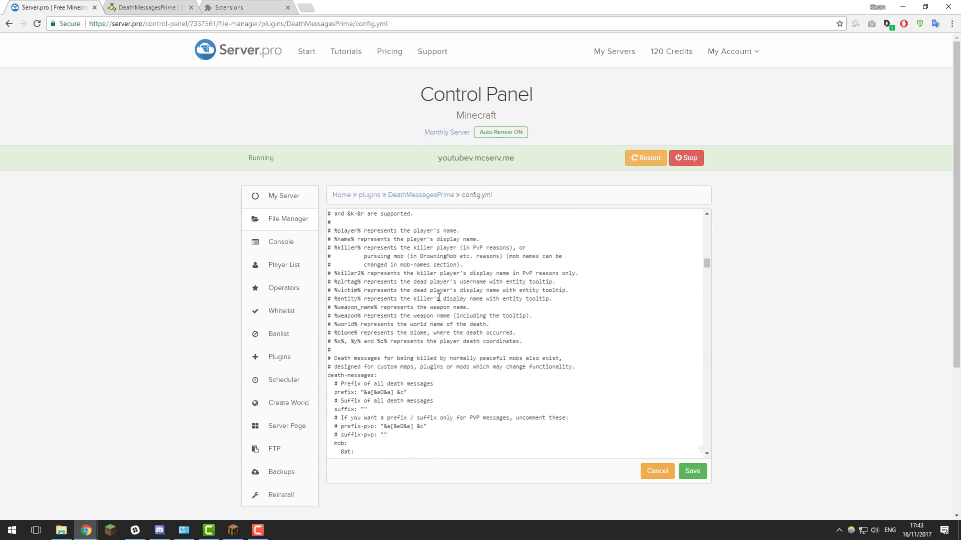
{"action": "scroll", "coordinate": [389, 315], "scroll_direction": "down", "scroll_amount": 1}
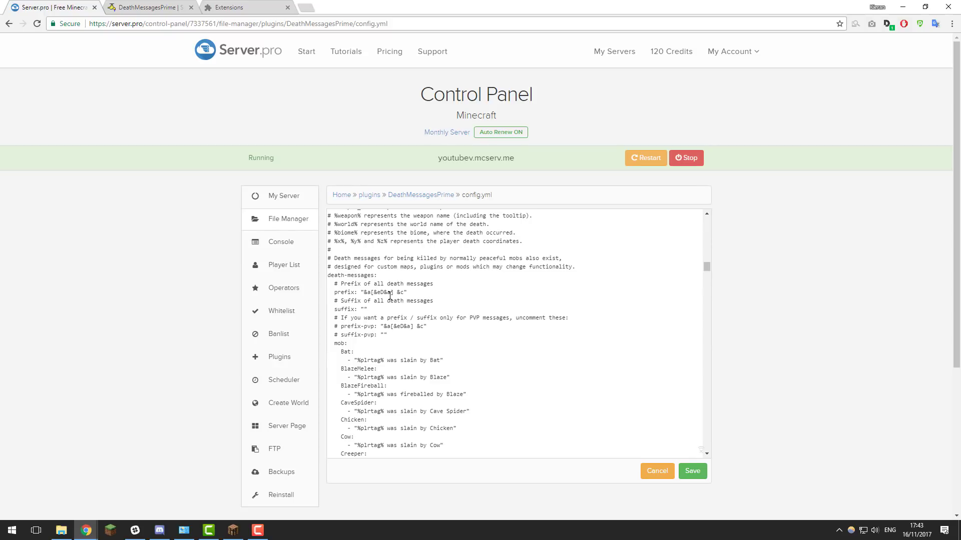
{"action": "scroll", "coordinate": [489, 359], "scroll_direction": "down", "scroll_amount": 2}
{"action": "scroll", "coordinate": [488, 364], "scroll_direction": "up", "scroll_amount": 1}
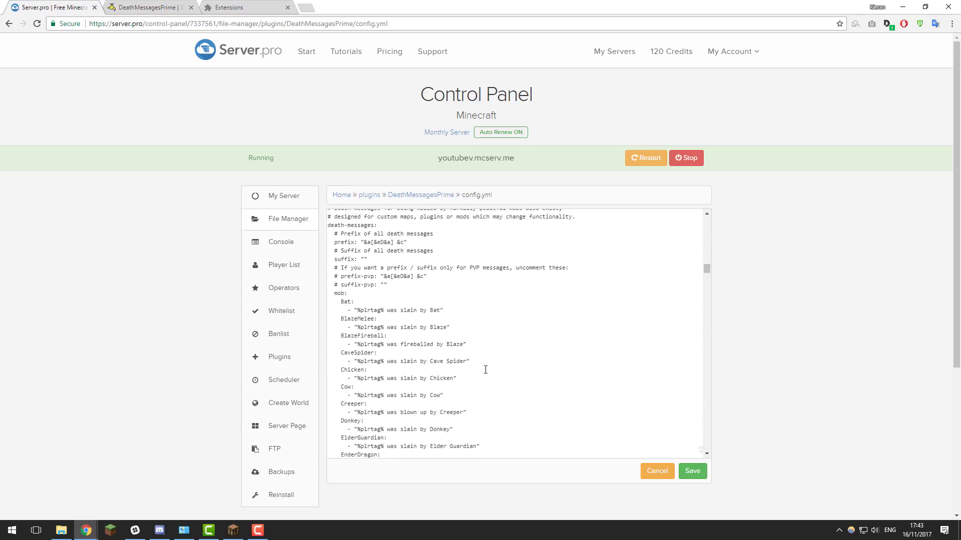
{"action": "left_click_drag", "start_coordinate": [335, 241], "coordinate": [418, 244]}
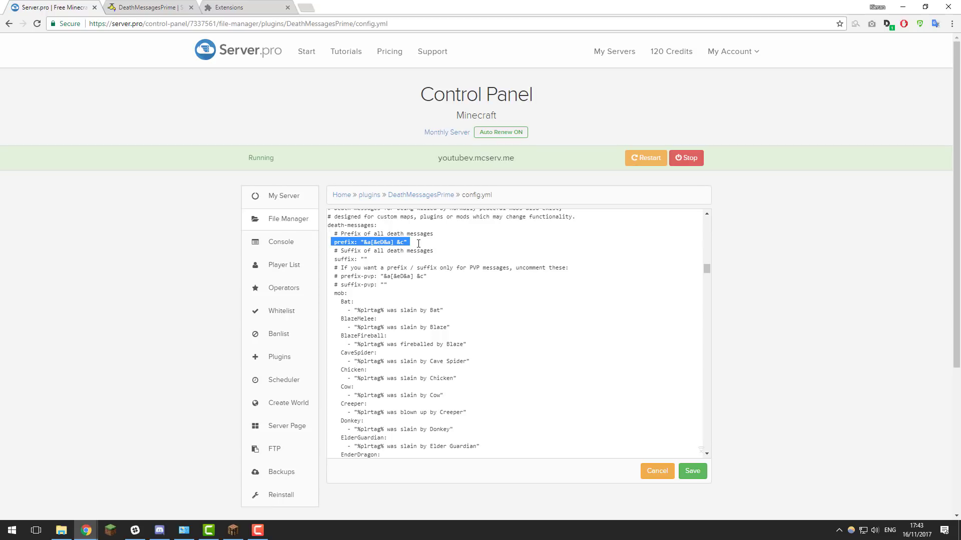
{"action": "left_click", "coordinate": [384, 243]}
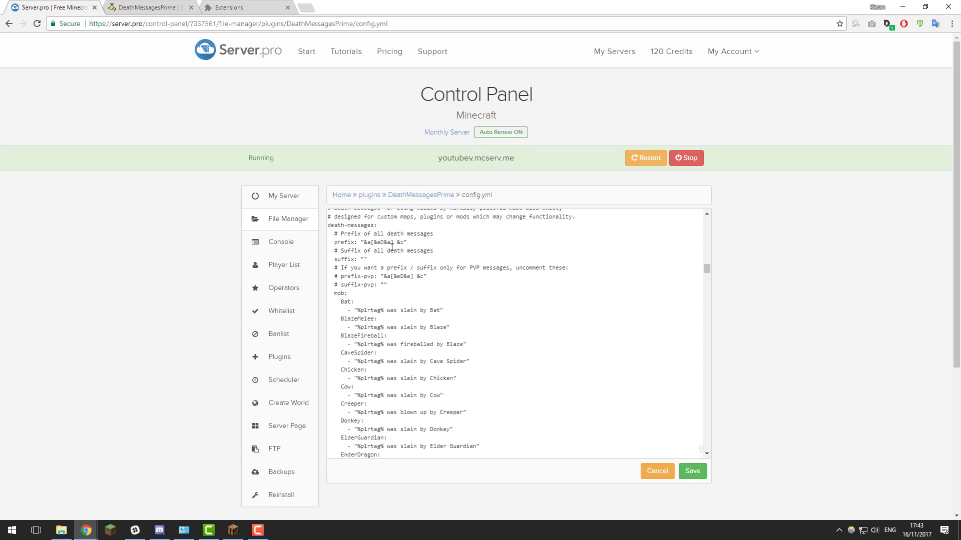
{"action": "key", "text": "BackSpace"}
{"action": "type", "text": "Server Pro Death Messages"}
{"action": "left_click_drag", "start_coordinate": [483, 242], "coordinate": [363, 242]}
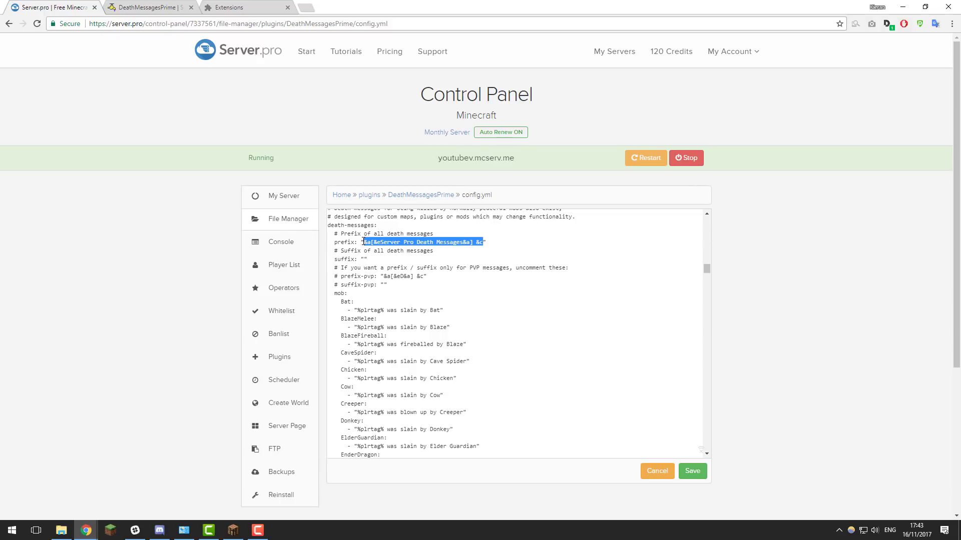
{"action": "key", "text": "BackSpace"}
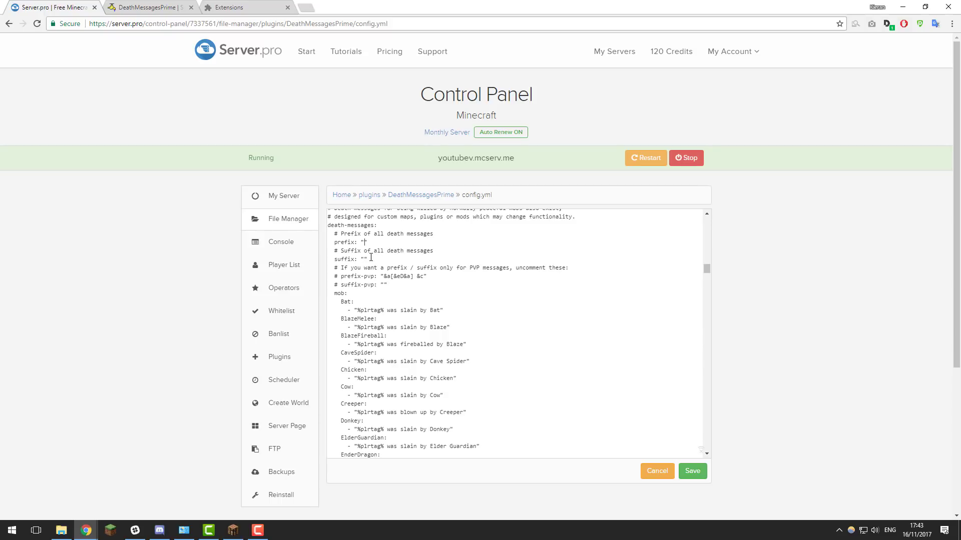
{"action": "key", "text": "ctrl+z"}
- Replace the letter D in the commented prefix-pvp value with "Server Pro Kit PvP Death Message"
{"action": "left_click", "coordinate": [437, 242]}
{"action": "left_click", "coordinate": [381, 242]}
{"action": "left_click", "coordinate": [363, 259]}
{"action": "left_click", "coordinate": [353, 276]}
{"action": "left_click", "coordinate": [404, 276]}
{"action": "key", "text": "BackSpace"}
{"action": "type", "text": "Server Pro Death Messages&a] &c"}
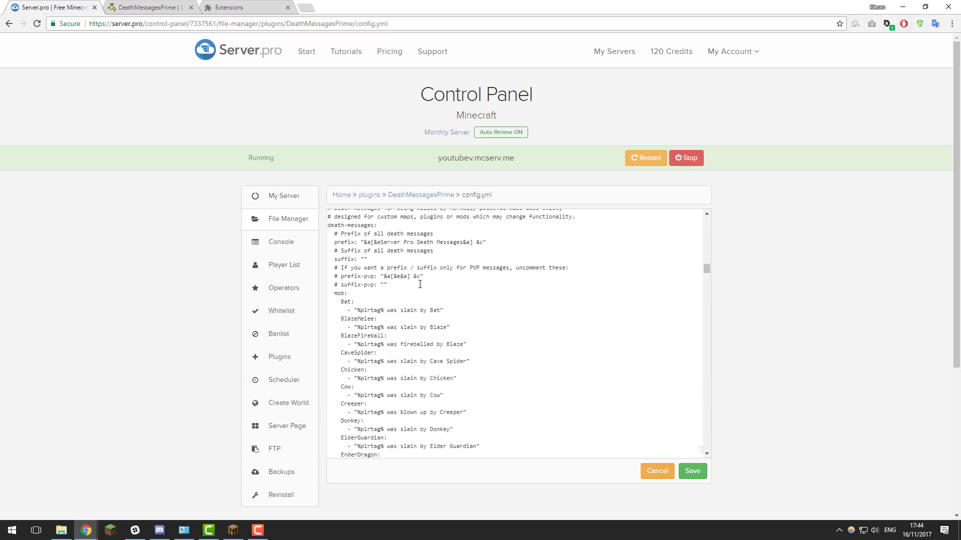
{"action": "type", "text": "Kit PvP Death Message"}
- Uncomment the prefix-pvp line under death-messages
{"action": "left_click", "coordinate": [339, 277]}
{"action": "key", "text": "BackSpace"}
{"action": "key", "text": "Delete"}
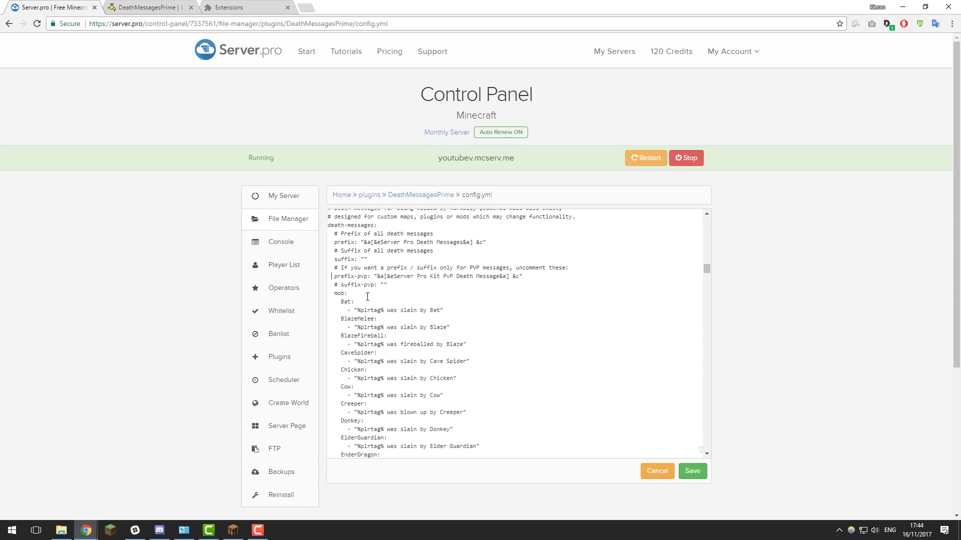
{"action": "scroll", "coordinate": [367, 297], "scroll_direction": "down", "scroll_amount": 1}
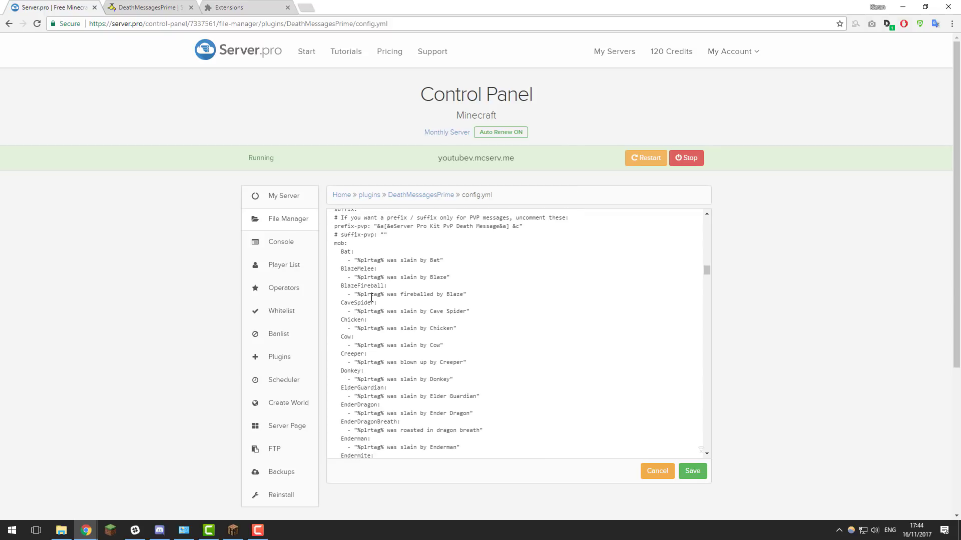
{"action": "left_click_drag", "start_coordinate": [335, 243], "coordinate": [457, 353]}
{"action": "left_click", "coordinate": [429, 281]}
{"action": "type", "text": "&c"}
{"action": "key", "text": "BackSpace"}
{"action": "key", "text": "BackSpace"}
- Examine the mob, namedmob, pvp and natural death message sections of config.yml
{"action": "scroll", "coordinate": [395, 275], "scroll_direction": "up", "scroll_amount": 1}
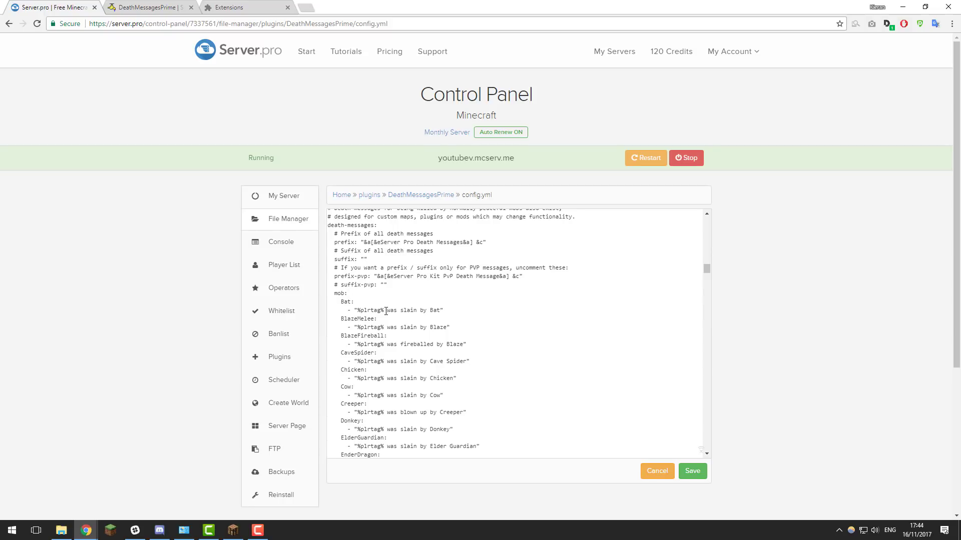
{"action": "scroll", "coordinate": [386, 311], "scroll_direction": "down", "scroll_amount": 2}
{"action": "scroll", "coordinate": [341, 308], "scroll_direction": "up", "scroll_amount": 2}
{"action": "scroll", "coordinate": [341, 308], "scroll_direction": "down", "scroll_amount": 5}
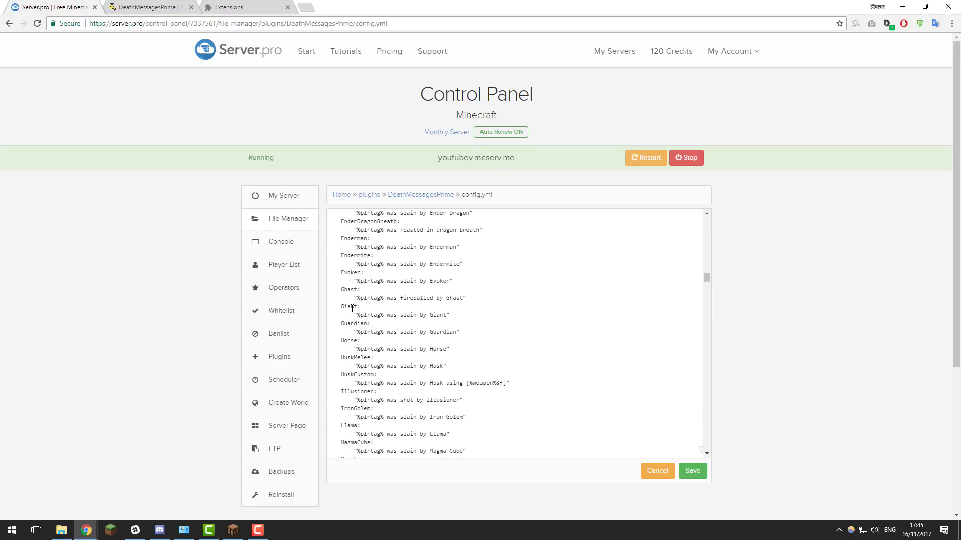
{"action": "scroll", "coordinate": [360, 311], "scroll_direction": "down", "scroll_amount": 10}
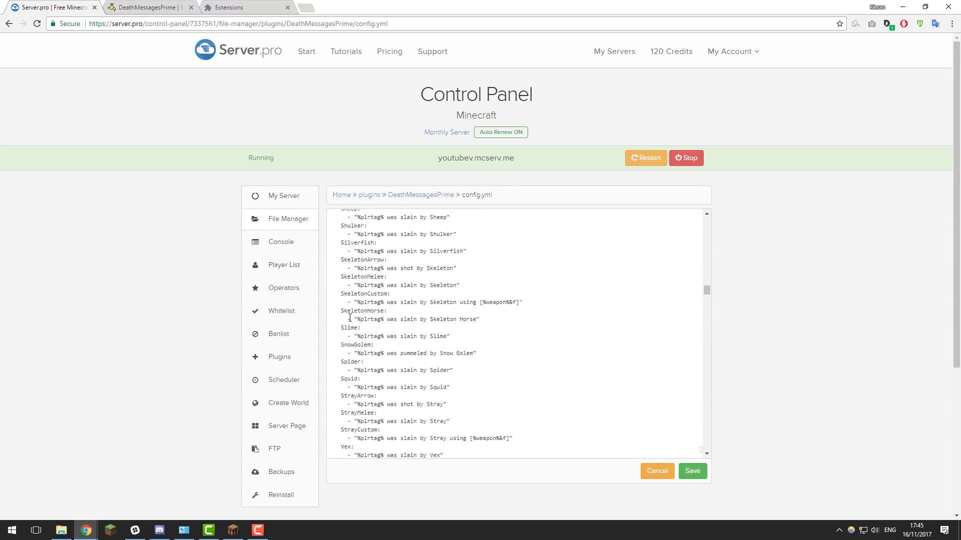
{"action": "scroll", "coordinate": [348, 317], "scroll_direction": "down", "scroll_amount": 10}
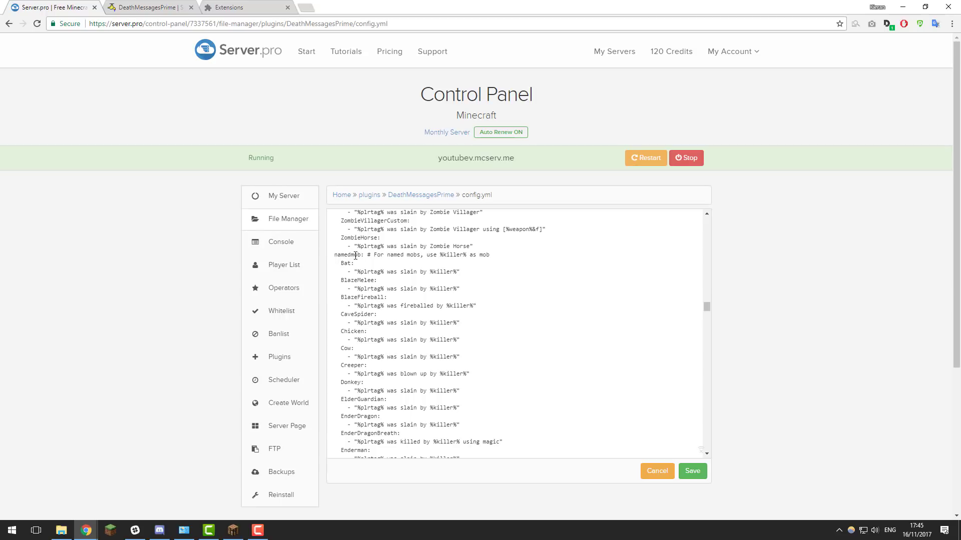
{"action": "scroll", "coordinate": [366, 271], "scroll_direction": "up", "scroll_amount": 4}
{"action": "scroll", "coordinate": [353, 342], "scroll_direction": "down", "scroll_amount": 10}
{"action": "scroll", "coordinate": [353, 342], "scroll_direction": "down", "scroll_amount": 5}
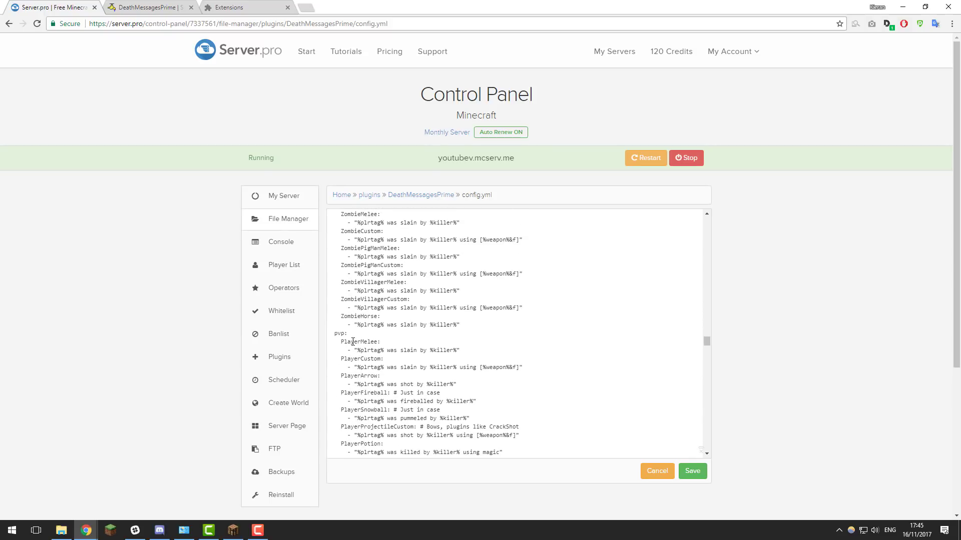
{"action": "scroll", "coordinate": [353, 342], "scroll_direction": "down", "scroll_amount": 2}
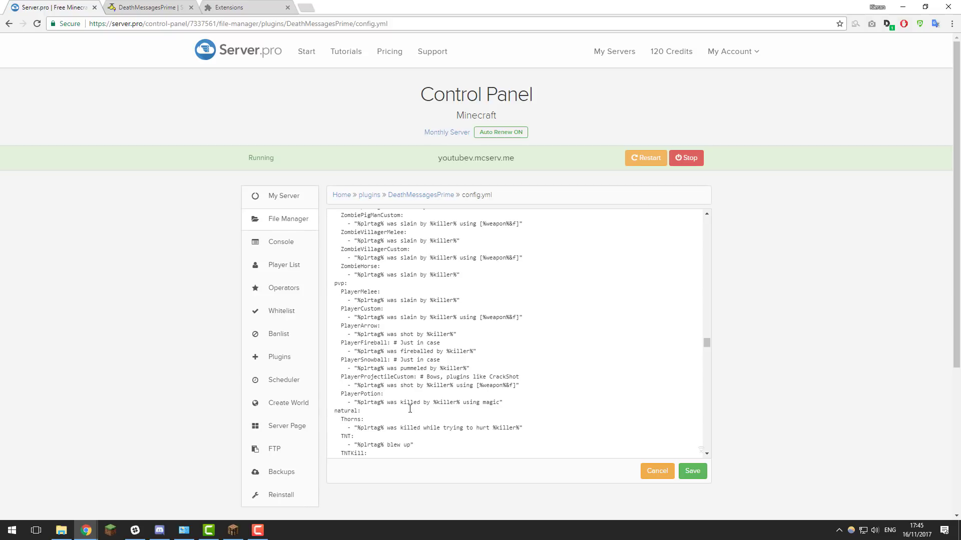
{"action": "scroll", "coordinate": [334, 321], "scroll_direction": "down", "scroll_amount": 2}
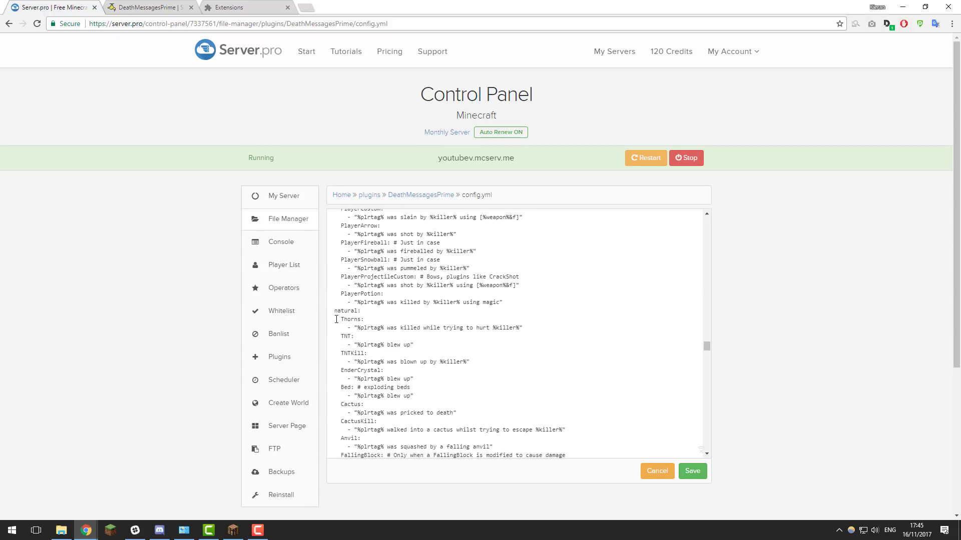
- Change the natural TNT death message to "&c%plrtag% &bwas blown up with TNT!"
{"action": "scroll", "coordinate": [357, 318], "scroll_direction": "down", "scroll_amount": 1}
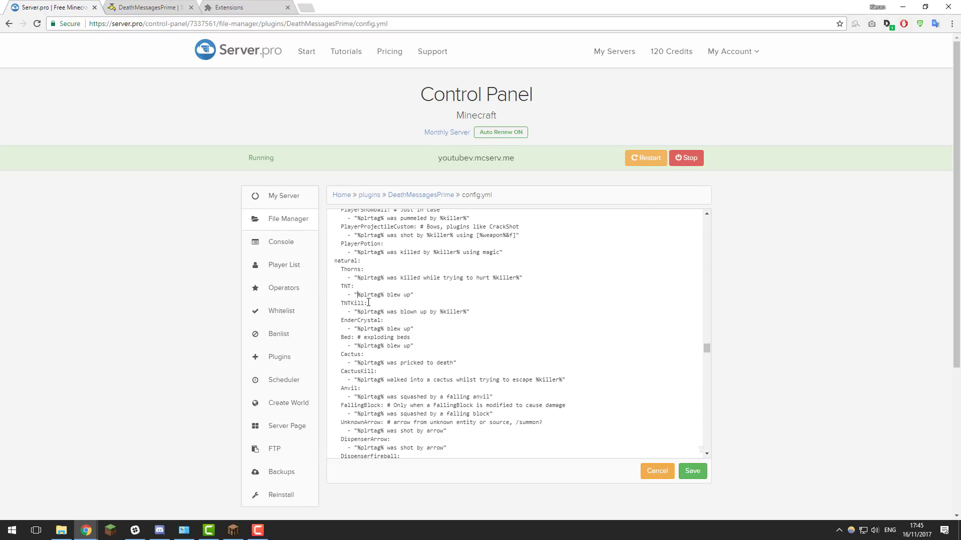
{"action": "type", "text": "&c"}
{"action": "left_click", "coordinate": [388, 295]}
{"action": "type", "text": "&b"}
{"action": "left_click_drag", "start_coordinate": [426, 295], "coordinate": [399, 297]}
{"action": "type", "text": "was blown up with TNT!\""}
{"action": "left_click_drag", "start_coordinate": [352, 294], "coordinate": [357, 294]}
{"action": "left_click_drag", "start_coordinate": [476, 294], "coordinate": [474, 294]}
- Examine the remaining natural death messages, the mob-names list and the custom mob name message section
{"action": "scroll", "coordinate": [390, 273], "scroll_direction": "down", "scroll_amount": 2}
{"action": "scroll", "coordinate": [379, 276], "scroll_direction": "down", "scroll_amount": 6}
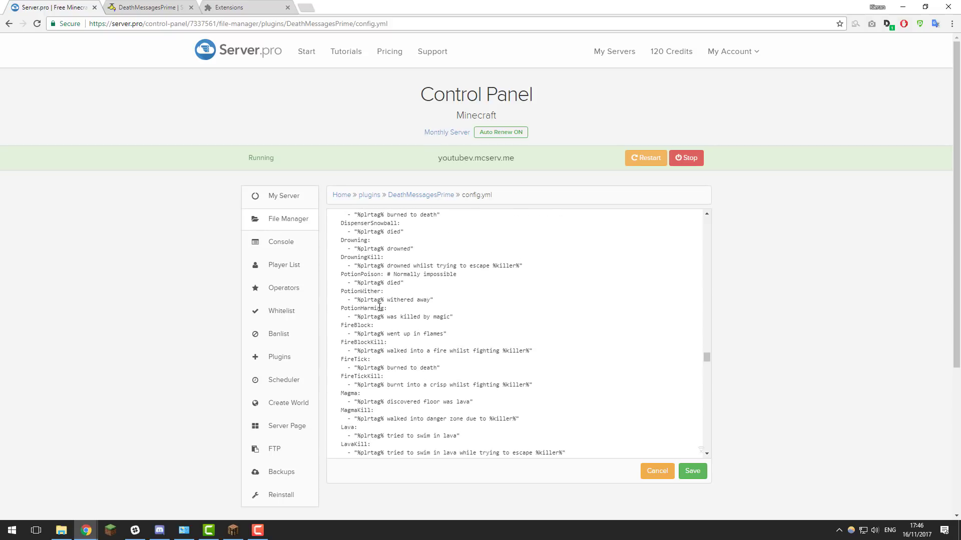
{"action": "scroll", "coordinate": [383, 312], "scroll_direction": "down", "scroll_amount": 8}
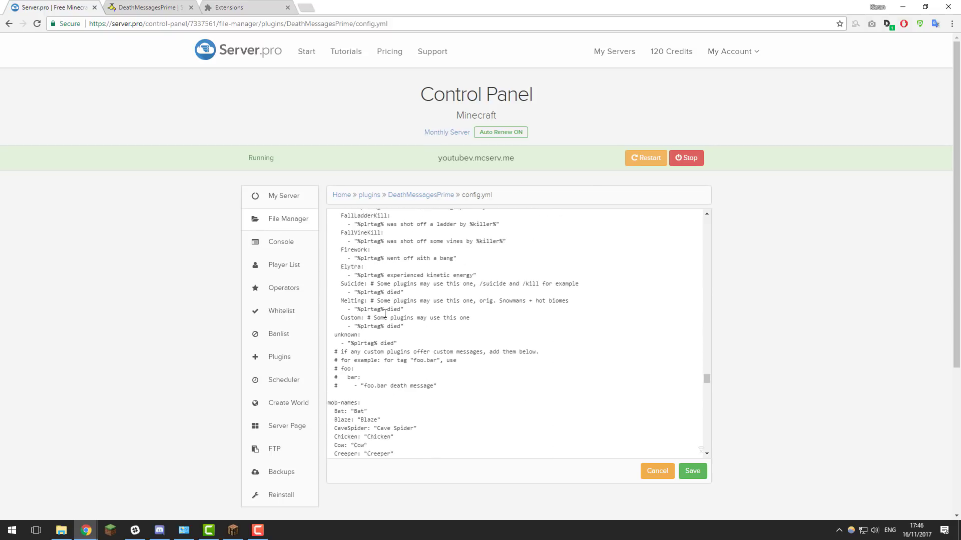
{"action": "scroll", "coordinate": [402, 303], "scroll_direction": "down", "scroll_amount": 2}
{"action": "scroll", "coordinate": [497, 346], "scroll_direction": "up", "scroll_amount": 5}
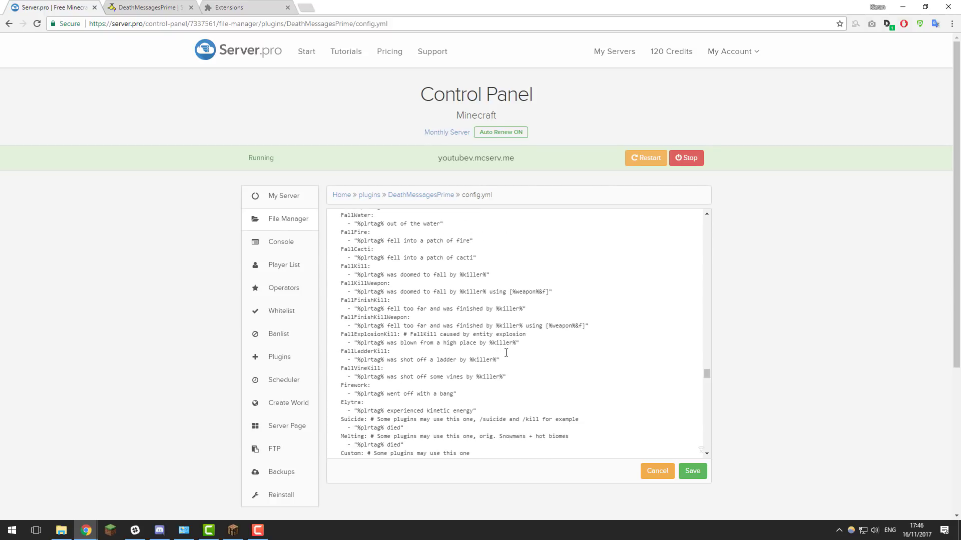
{"action": "scroll", "coordinate": [498, 347], "scroll_direction": "down", "scroll_amount": 10}
{"action": "scroll", "coordinate": [497, 348], "scroll_direction": "down", "scroll_amount": 5}
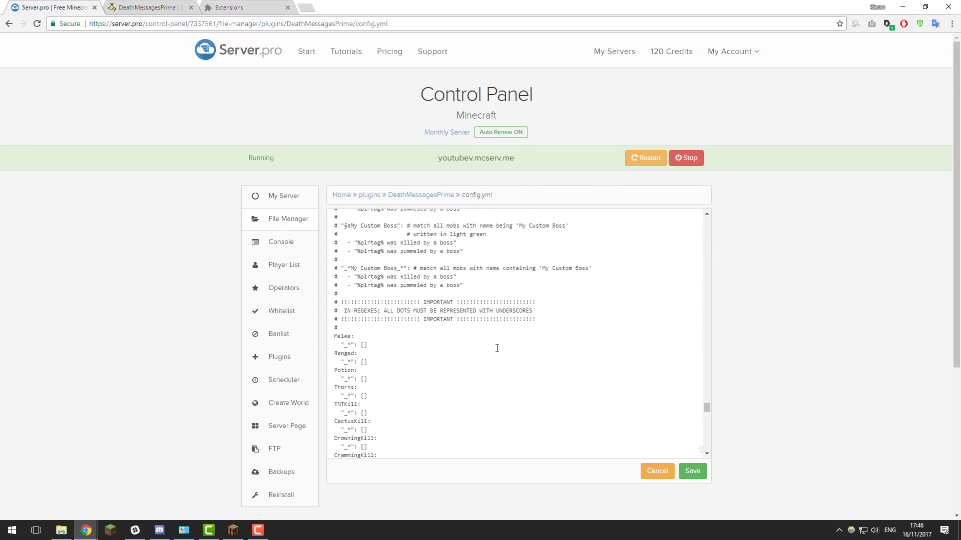
- Save the edited config.yml and restart the Minecraft server
{"action": "scroll", "coordinate": [498, 348], "scroll_direction": "up", "scroll_amount": 8}
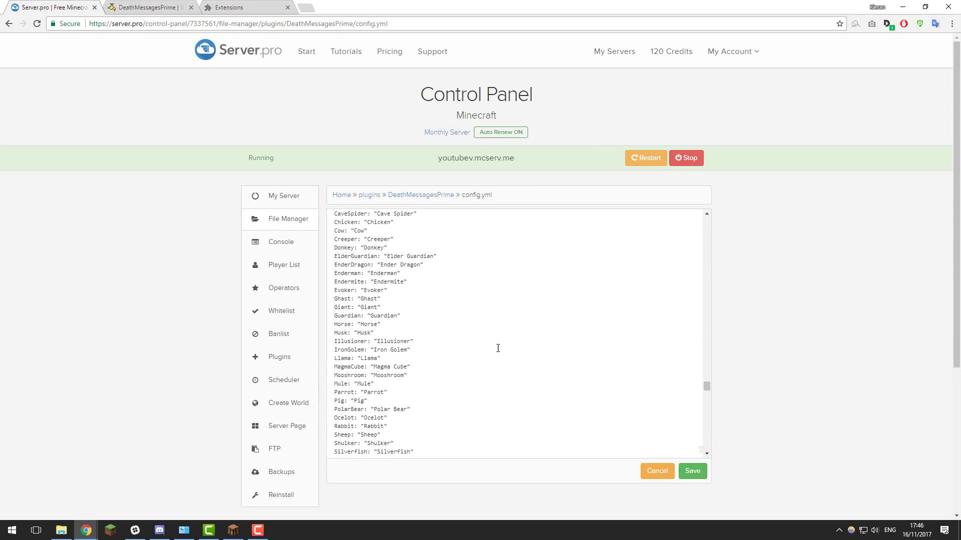
{"action": "scroll", "coordinate": [497, 348], "scroll_direction": "up", "scroll_amount": 8}
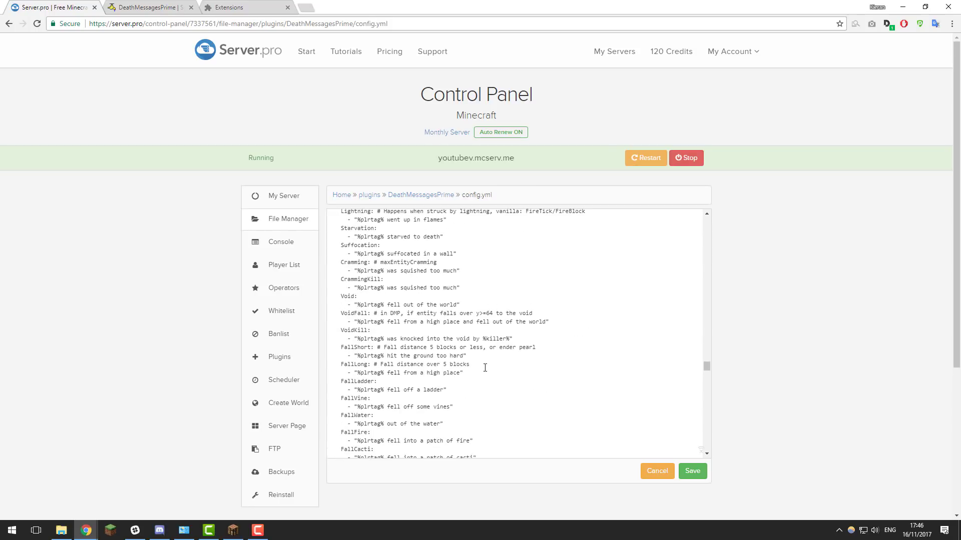
{"action": "left_click", "coordinate": [692, 471]}
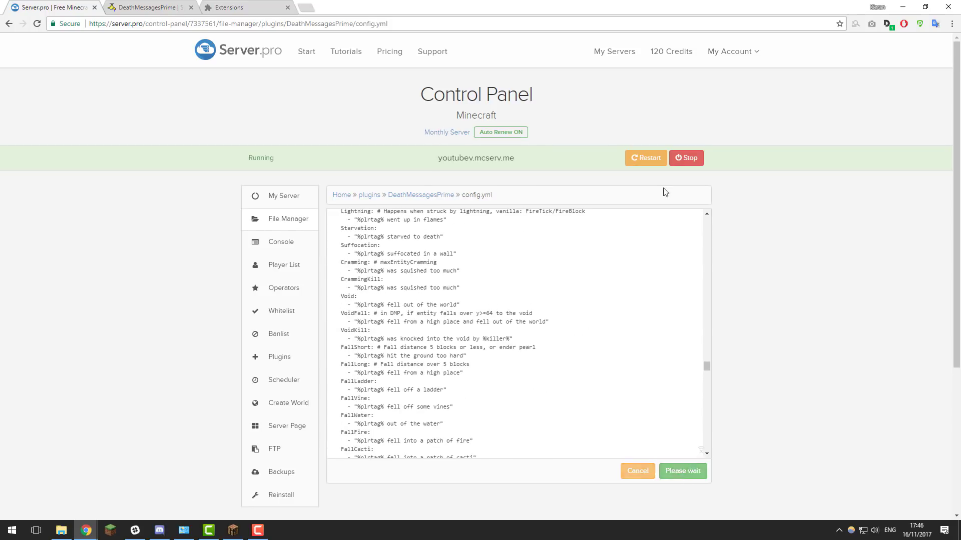
{"action": "left_click", "coordinate": [651, 158]}
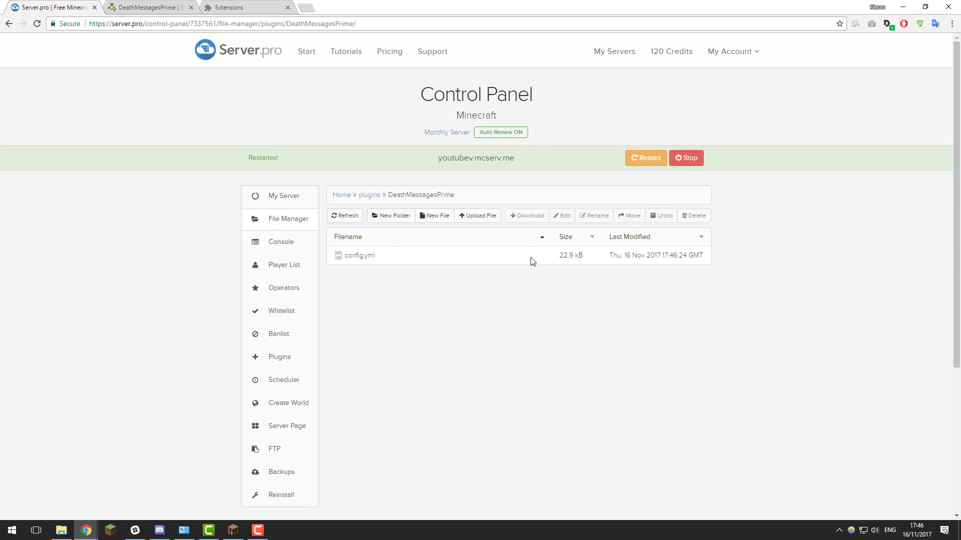
- Switch to Minecraft and move the TNT and levers from the chest into the first two hotbar slots
{"action": "key", "text": "alt+Tab"}
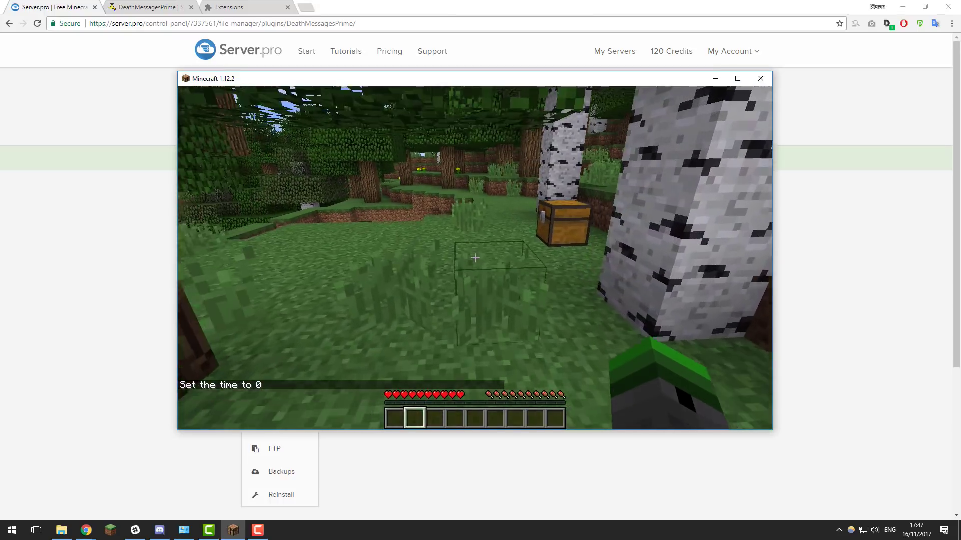
{"action": "right_click", "coordinate": [475, 258]}
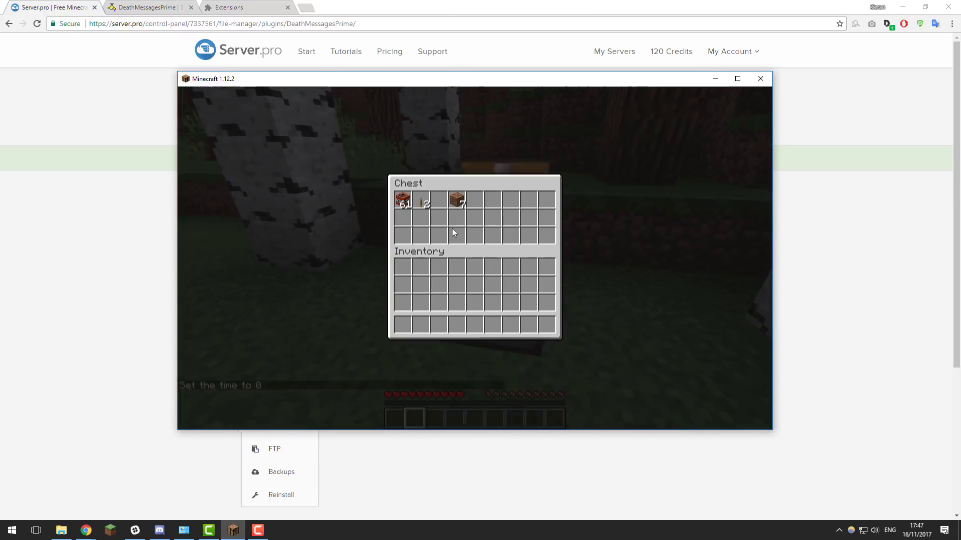
{"action": "left_click", "coordinate": [402, 200]}
{"action": "left_click", "coordinate": [402, 324]}
{"action": "left_click", "coordinate": [422, 199]}
{"action": "left_click", "coordinate": [420, 303]}
{"action": "left_click", "coordinate": [421, 323]}
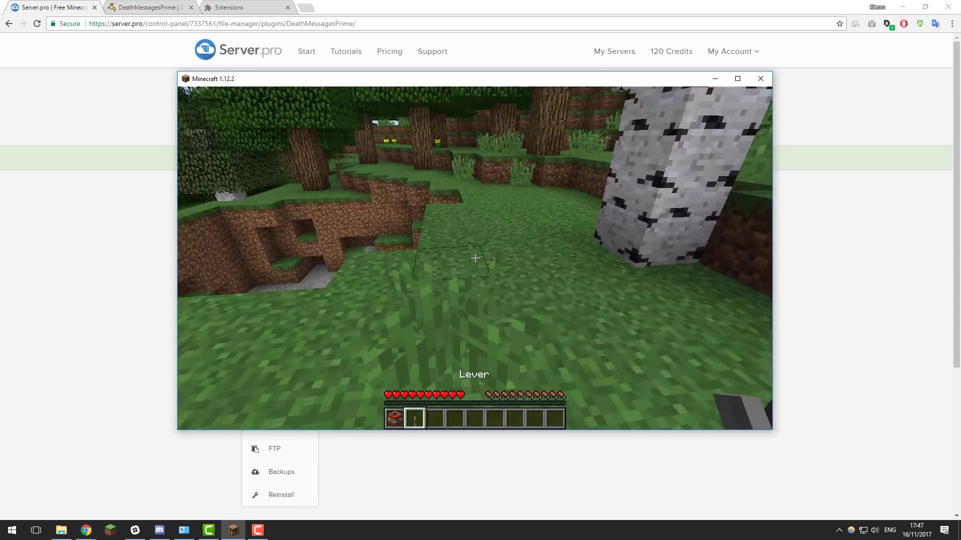
{"action": "key", "text": "e"}
- Place TNT on the stone and ignite it with a lever to trigger the custom death message, and respawn
{"action": "scroll", "coordinate": [475, 258], "scroll_direction": "up", "scroll_amount": 2}
{"action": "scroll", "coordinate": [475, 258], "scroll_direction": "down", "scroll_amount": 1}
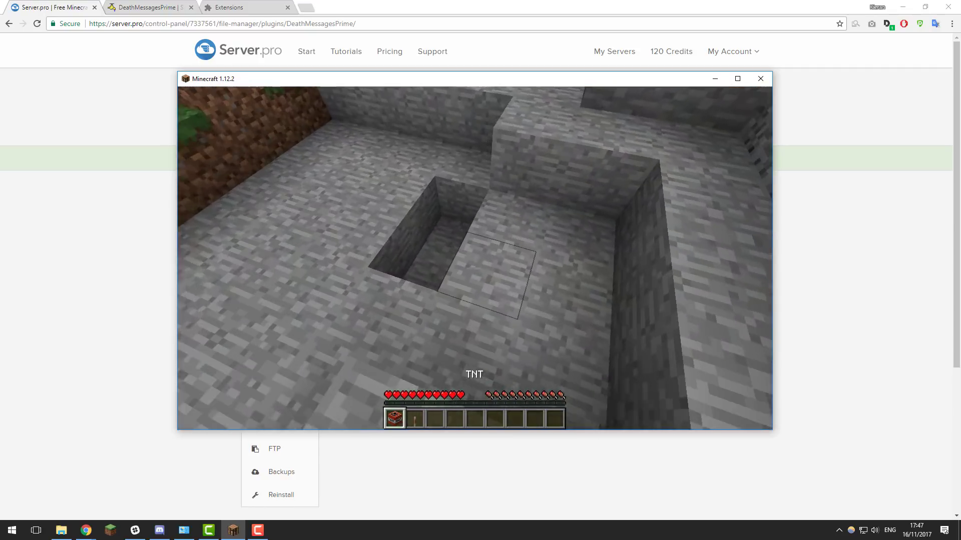
{"action": "right_click", "coordinate": [475, 258]}
{"action": "scroll", "coordinate": [475, 258], "scroll_direction": "down", "scroll_amount": 1}
{"action": "right_click", "coordinate": [475, 258]}
{"action": "right_click", "coordinate": [475, 257]}
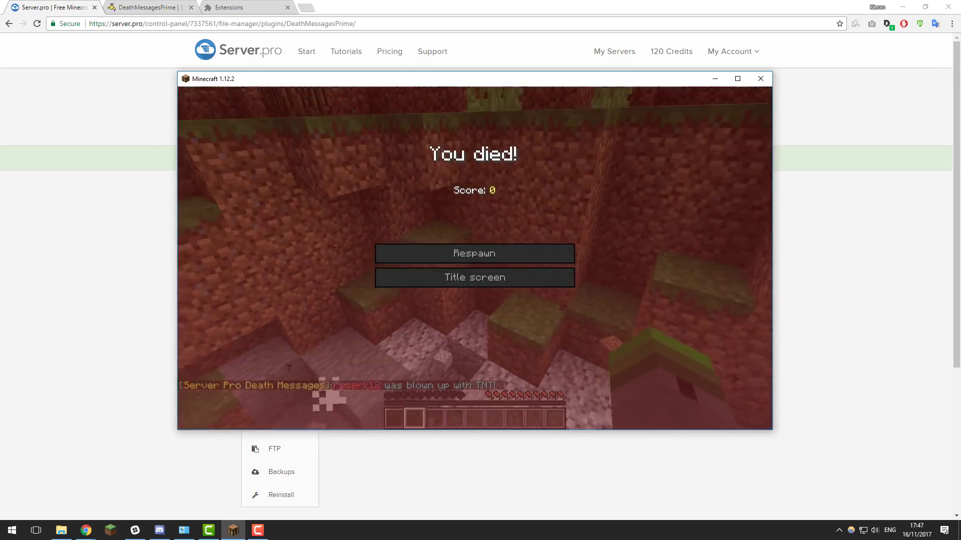
{"action": "left_click", "coordinate": [474, 251]}
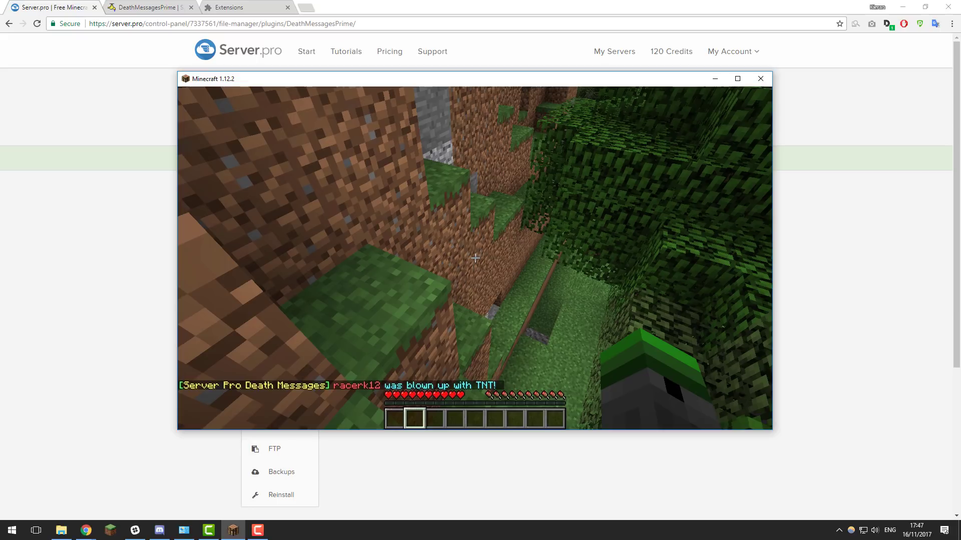
- Review the TNT death message and its prefix in the chat history
{"action": "key", "text": "t"}
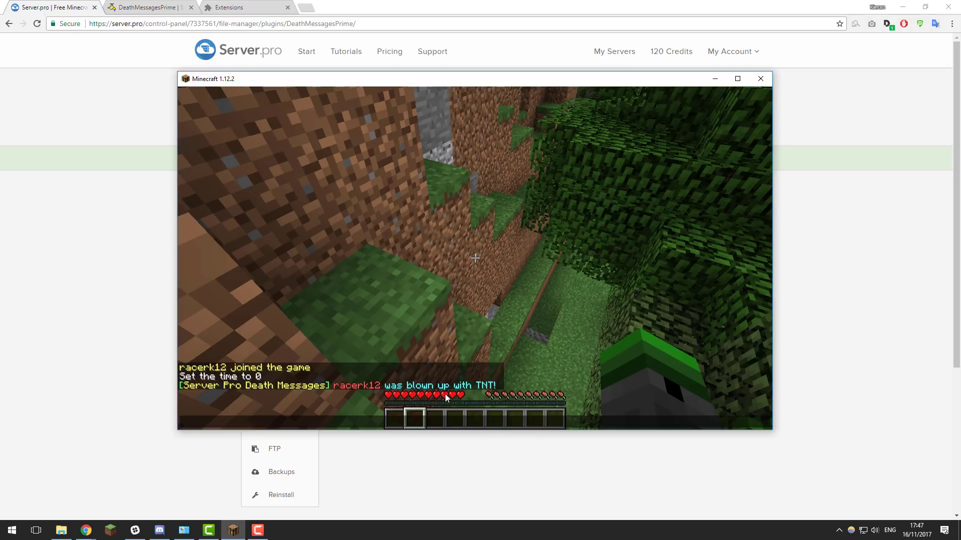
{"action": "key", "text": "Escape"}
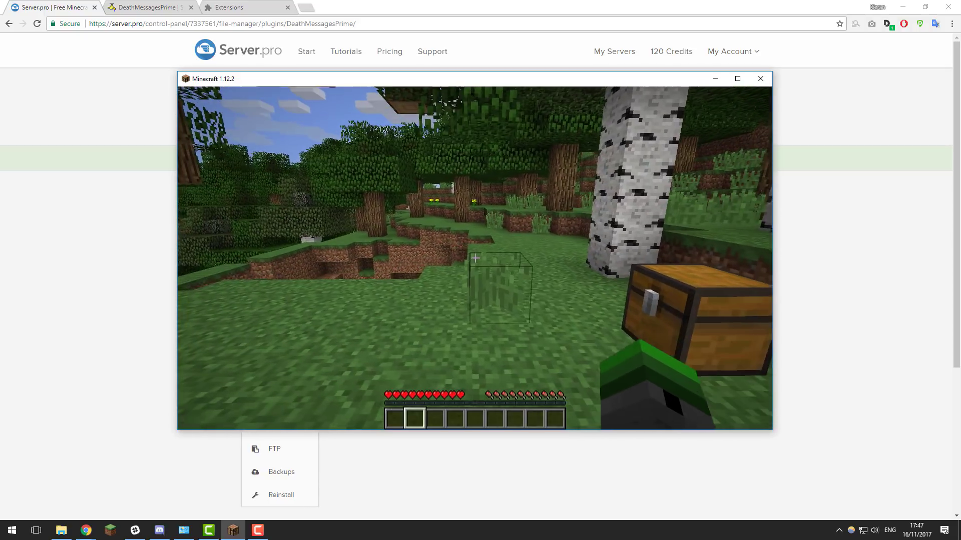
{"action": "key", "text": "t"}
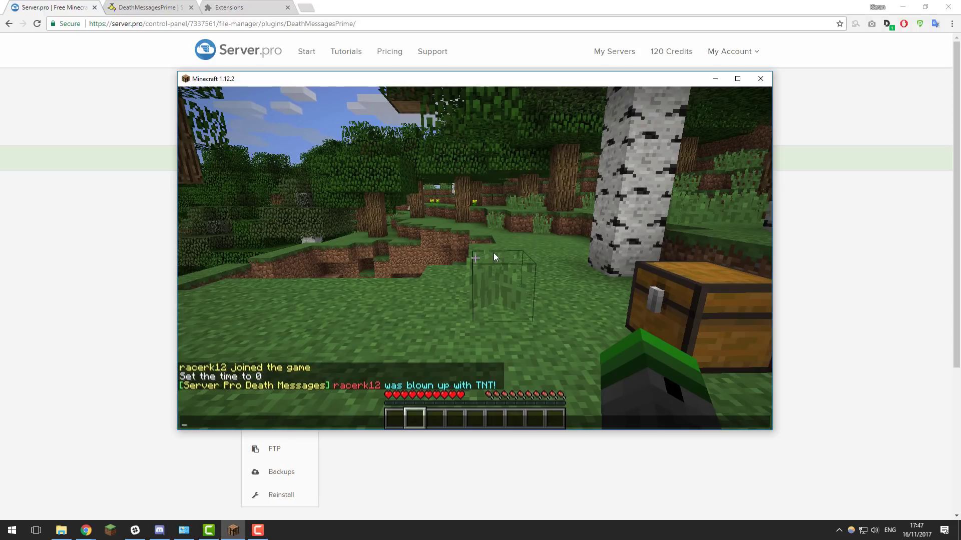
{"action": "key", "text": "Escape"}
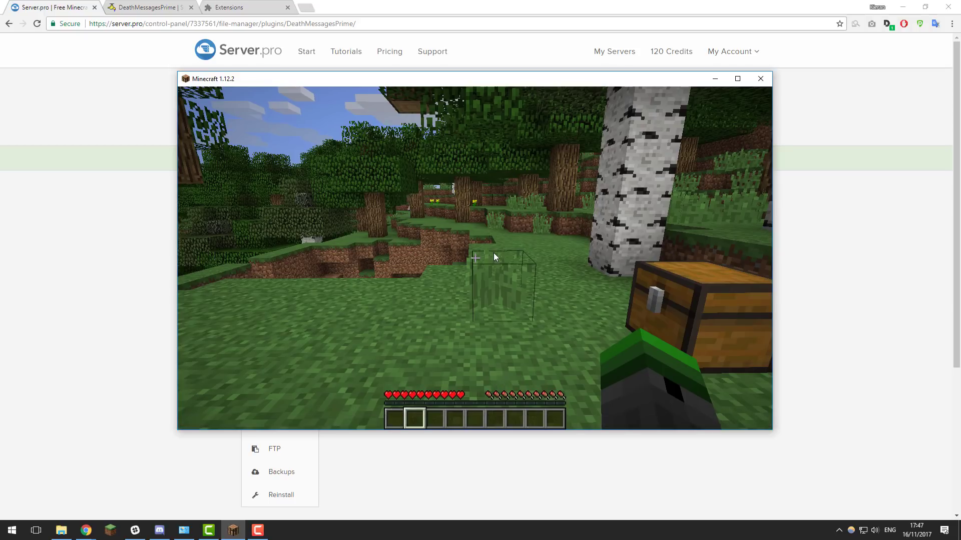
{"action": "key", "text": "w"}
{"action": "key", "text": "w"}
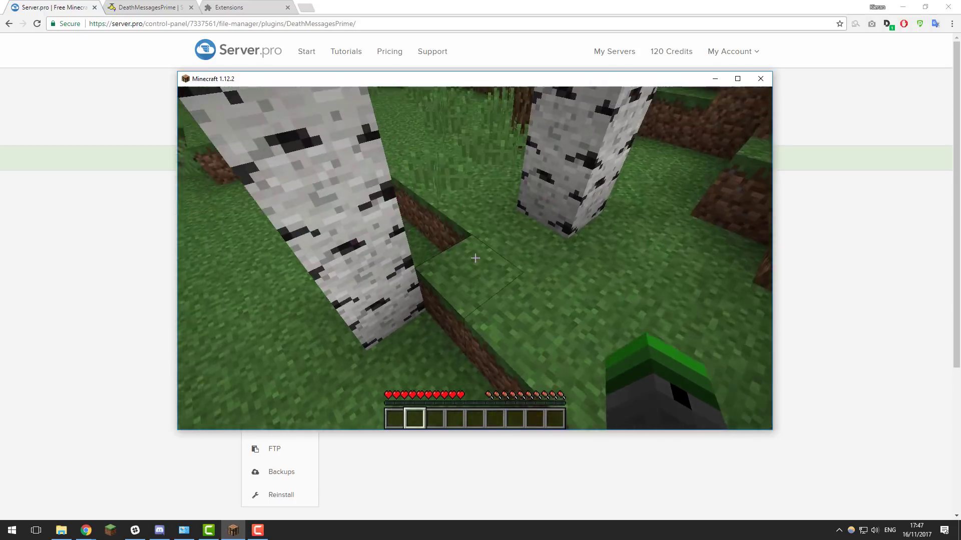
{"action": "key", "text": "w"}
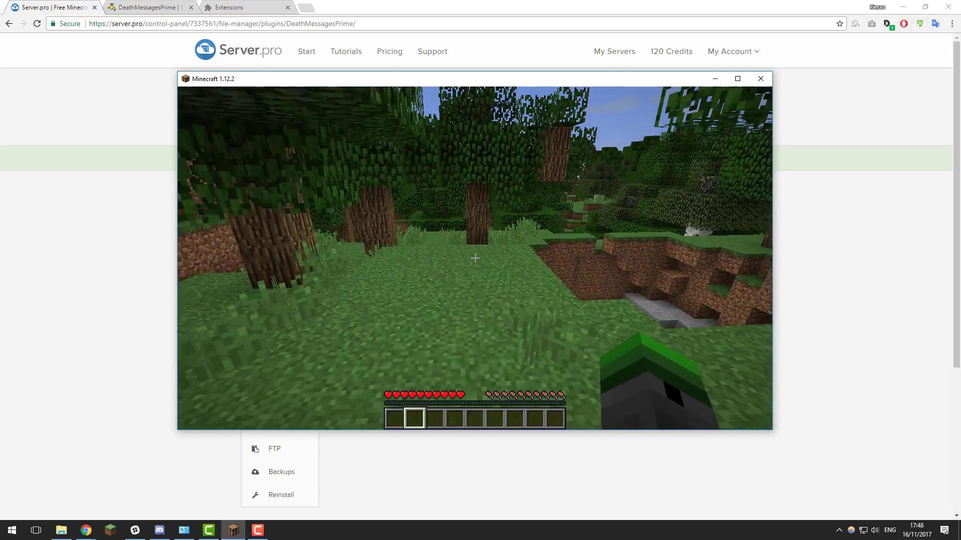
{"action": "key", "text": "w"}
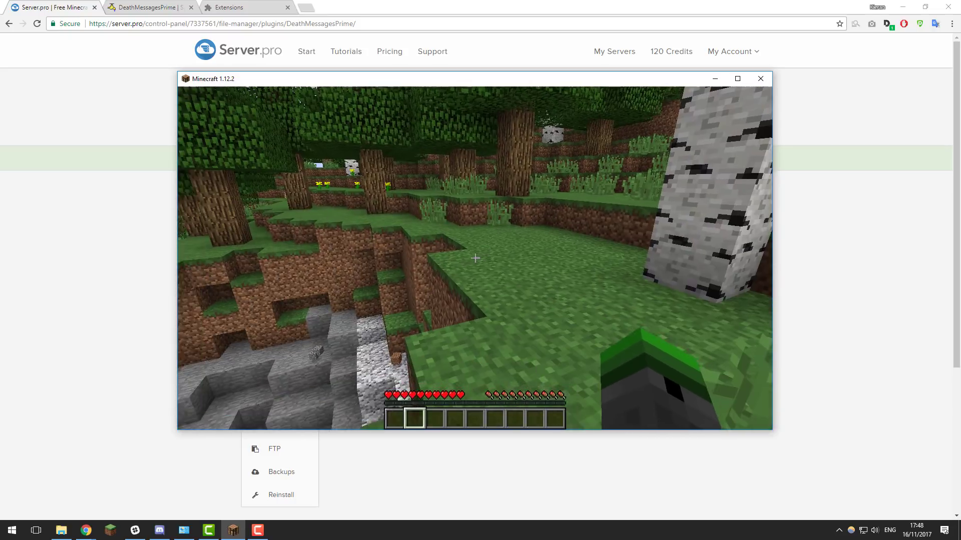
{"action": "key", "text": "w"}
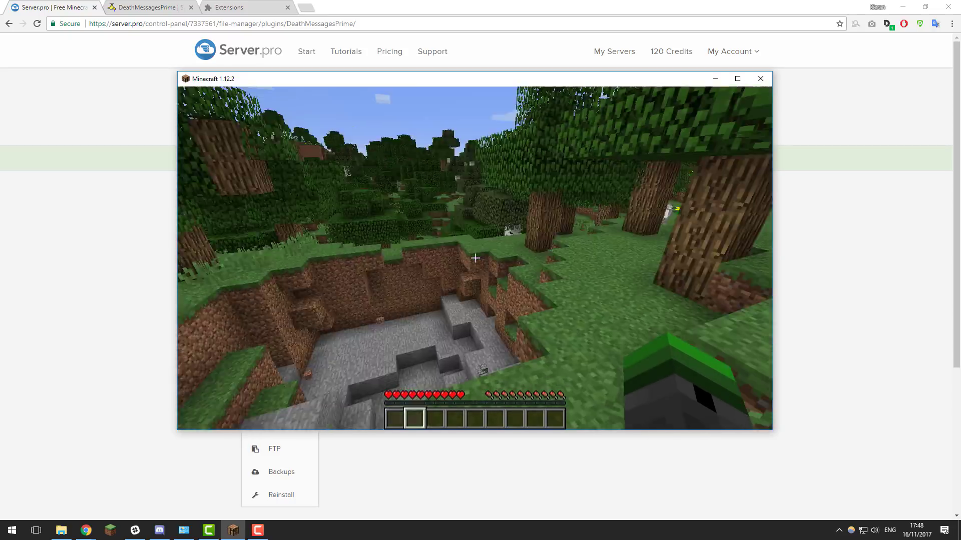
- Switch to the browser to view the Server.pro support page's Message Us form, and return to Minecraft
{"action": "key", "text": "Escape"}
{"action": "left_click", "coordinate": [433, 51]}
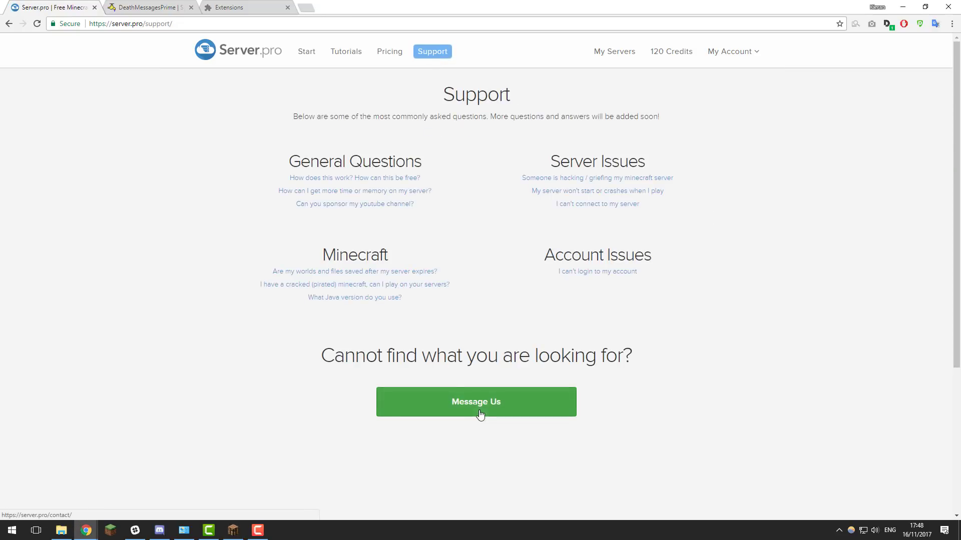
{"action": "left_click", "coordinate": [480, 413]}
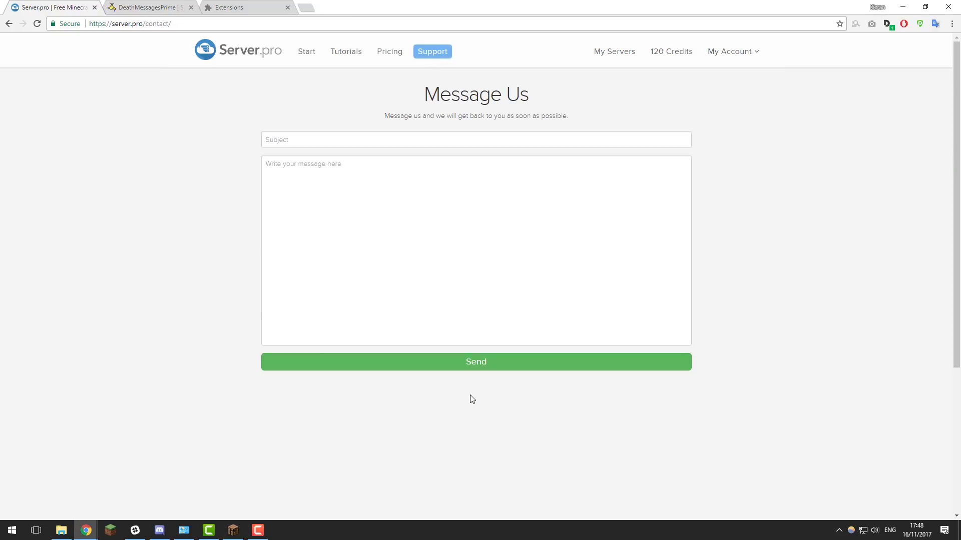
{"action": "key", "text": "alt+Tab"}
{"action": "left_click", "coordinate": [417, 188]}
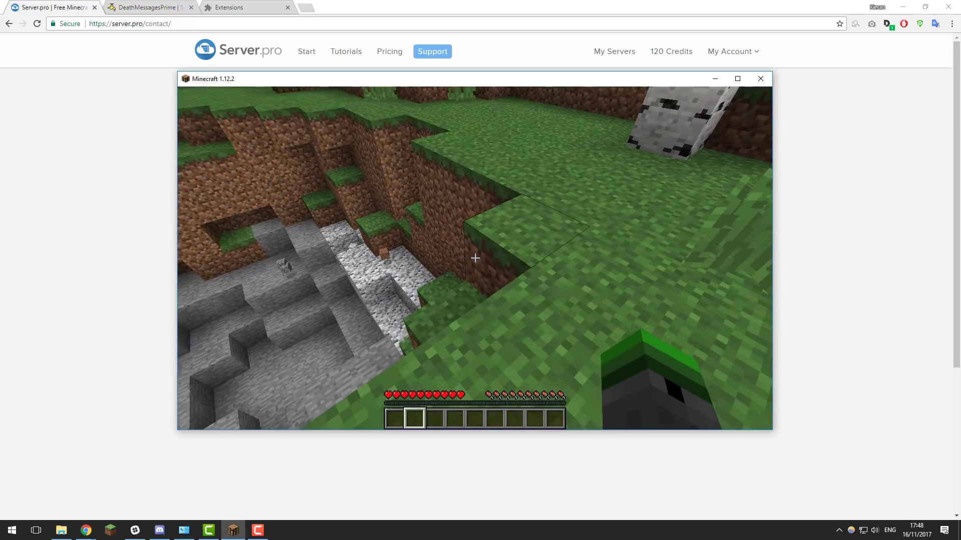